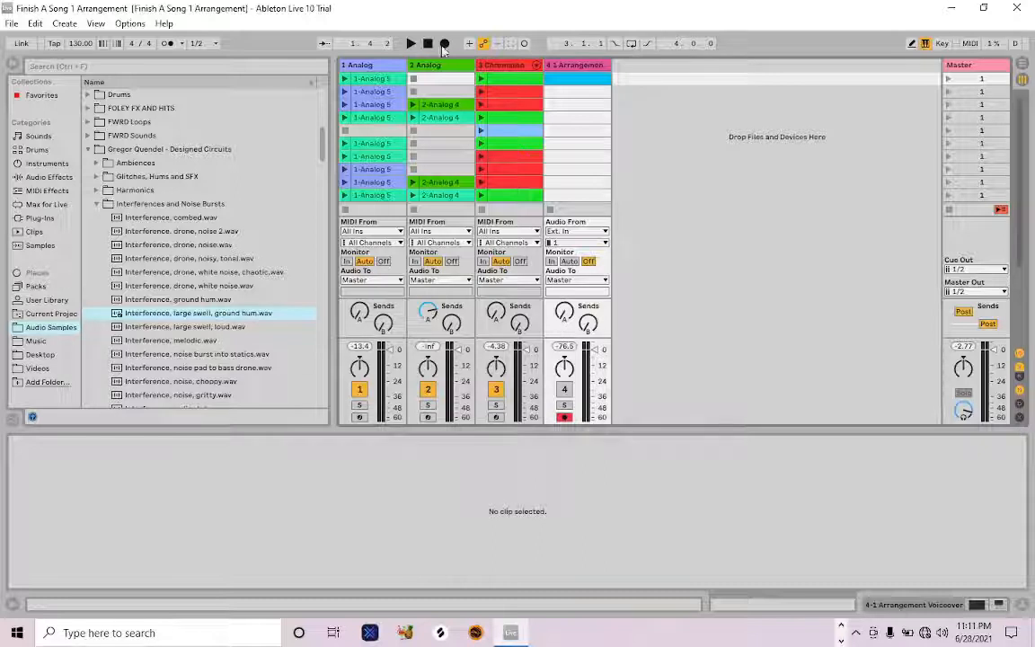
Start recording into the arrangement and launch the first scene.
click(444, 44)
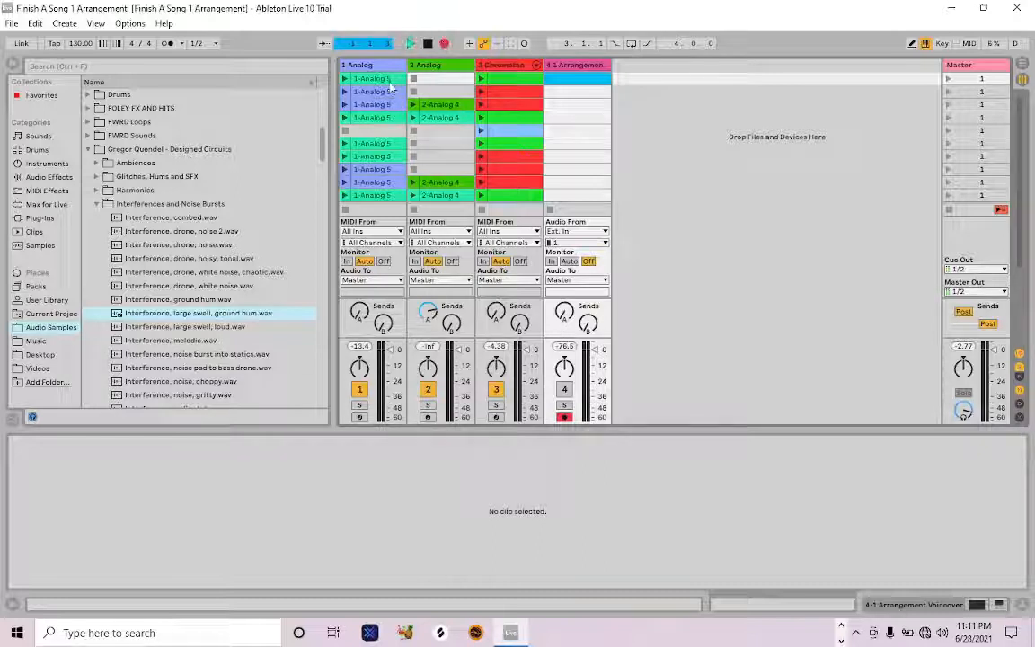
click(947, 78)
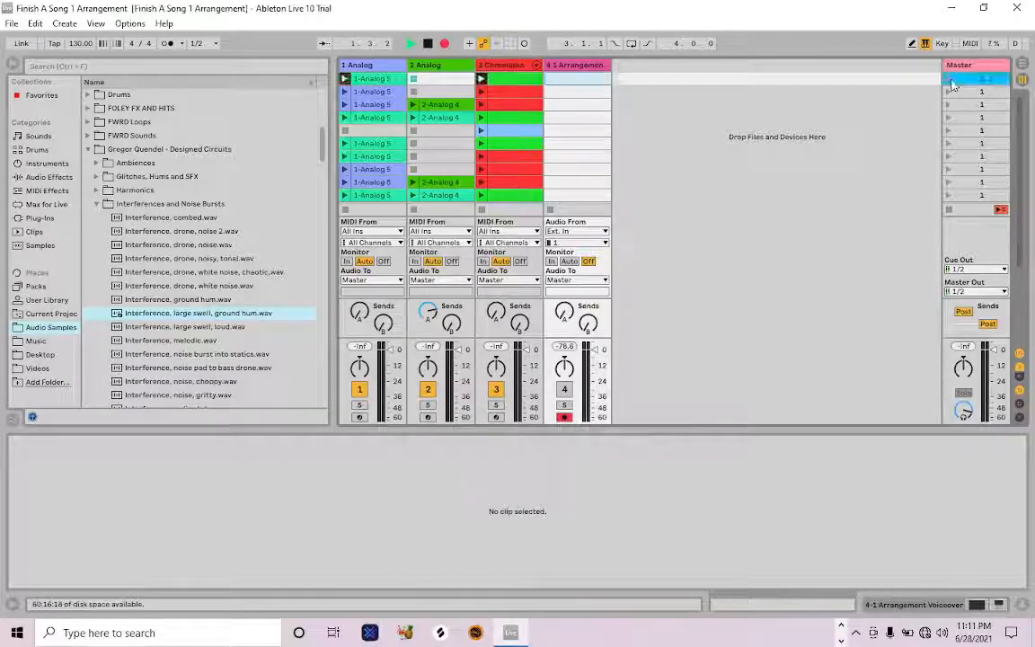
Insert a new MIDI track directly after the 1 Analog track and load the Synth1 VST64 plug-in on it.
click(384, 67)
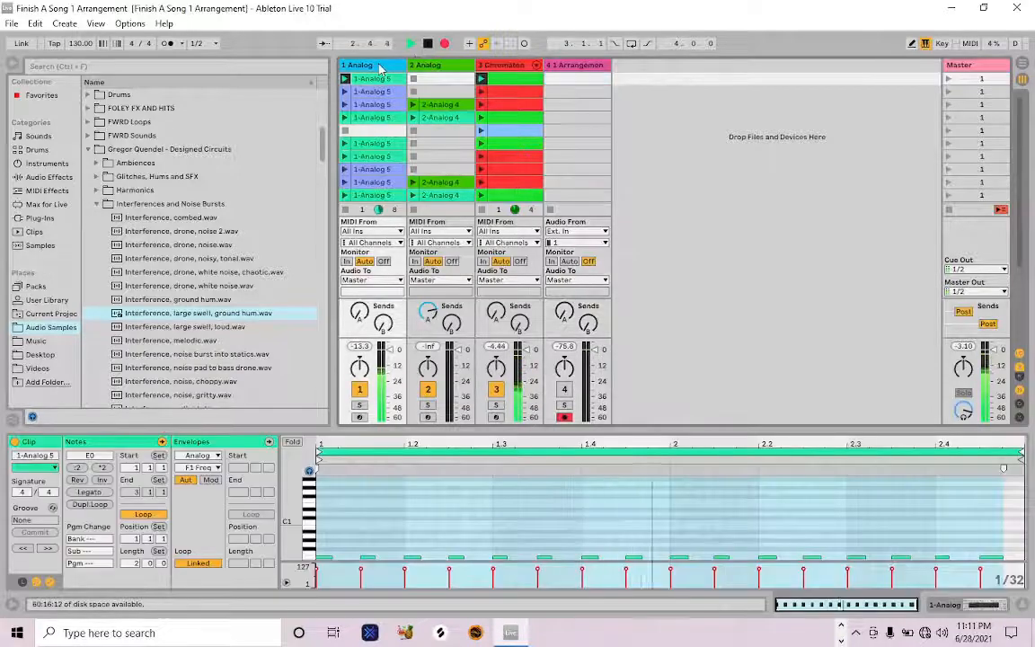
key(ctrl+shift+t)
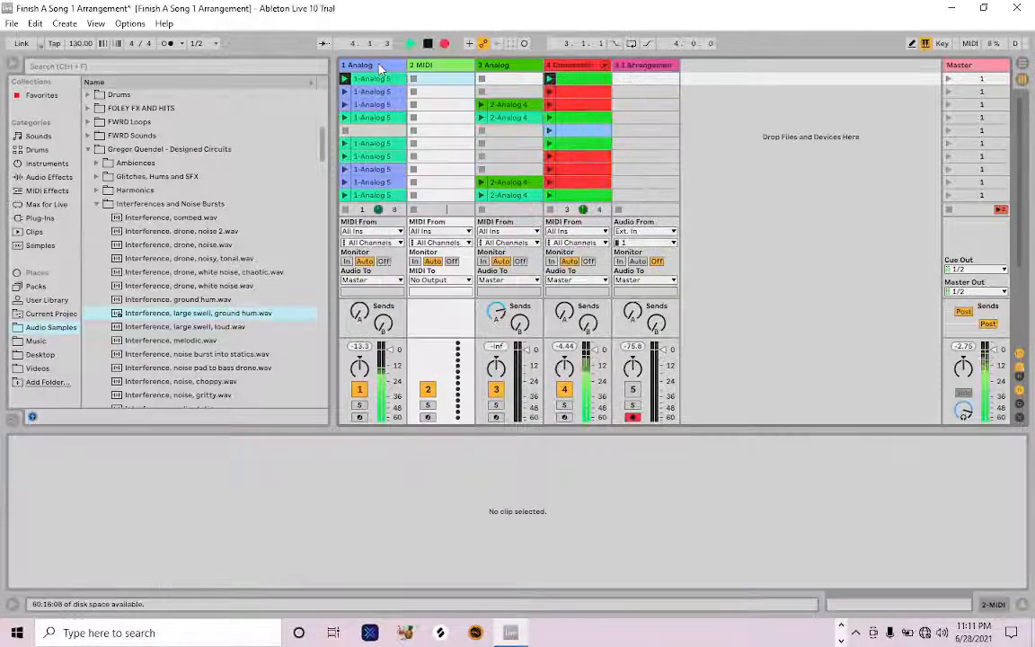
click(39, 218)
click(87, 96)
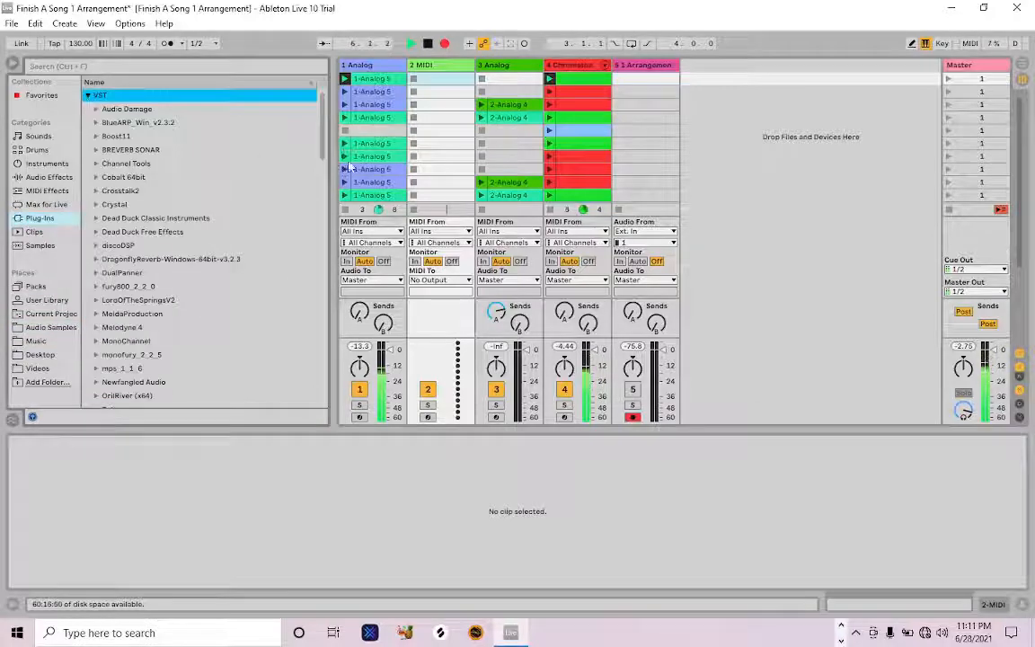
scroll(184, 269, down, 15)
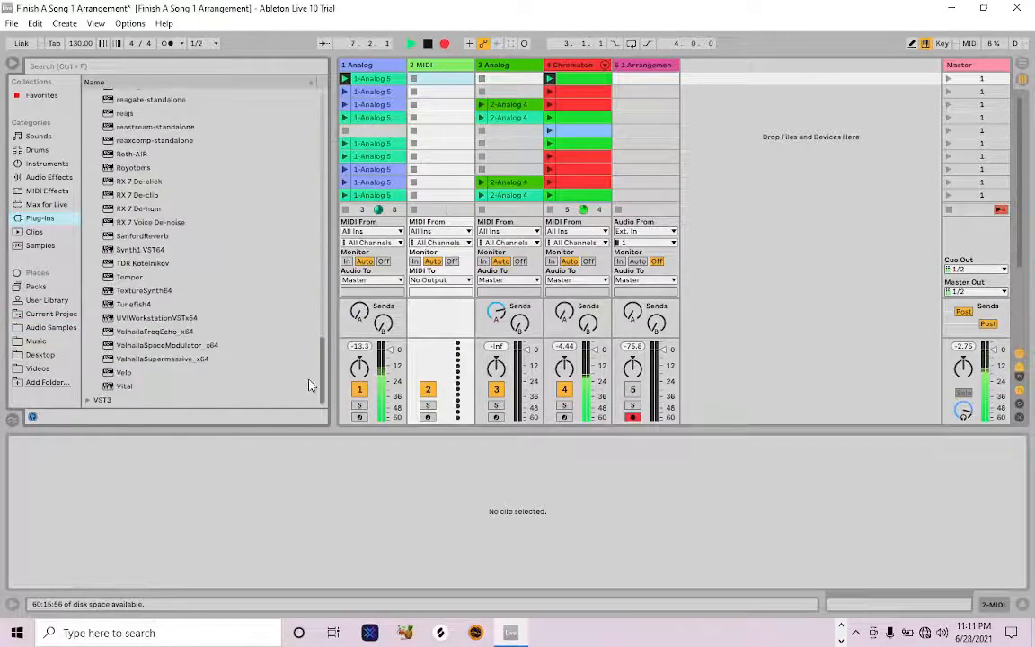
drag(107, 249, 447, 132)
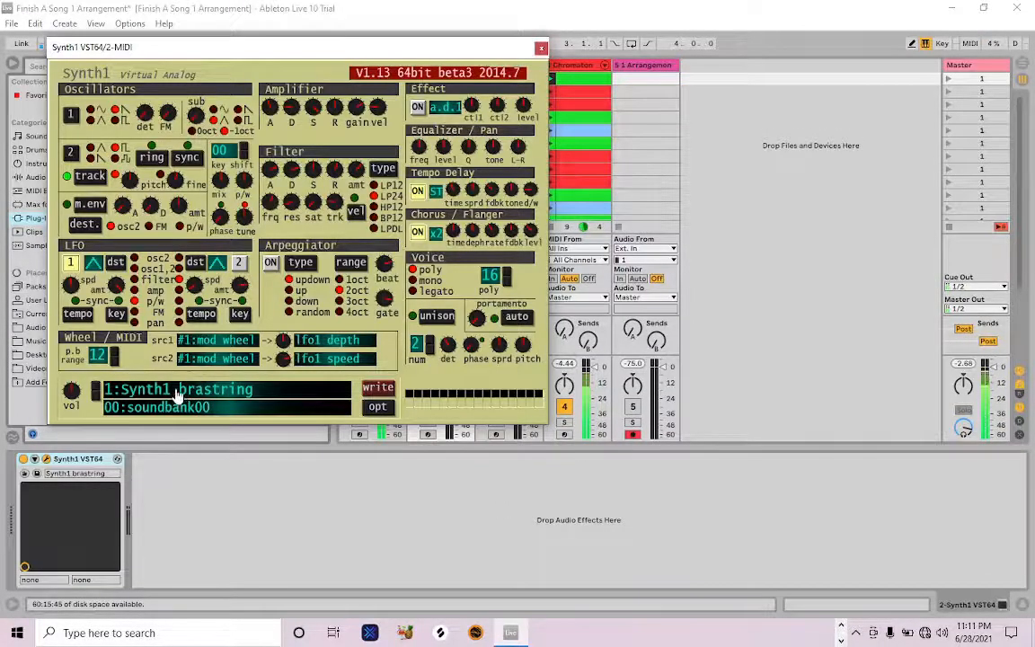
Switch Synth1 to preset 2:Piano from soundbank00 and close the plug-in window.
click(179, 391)
click(229, 66)
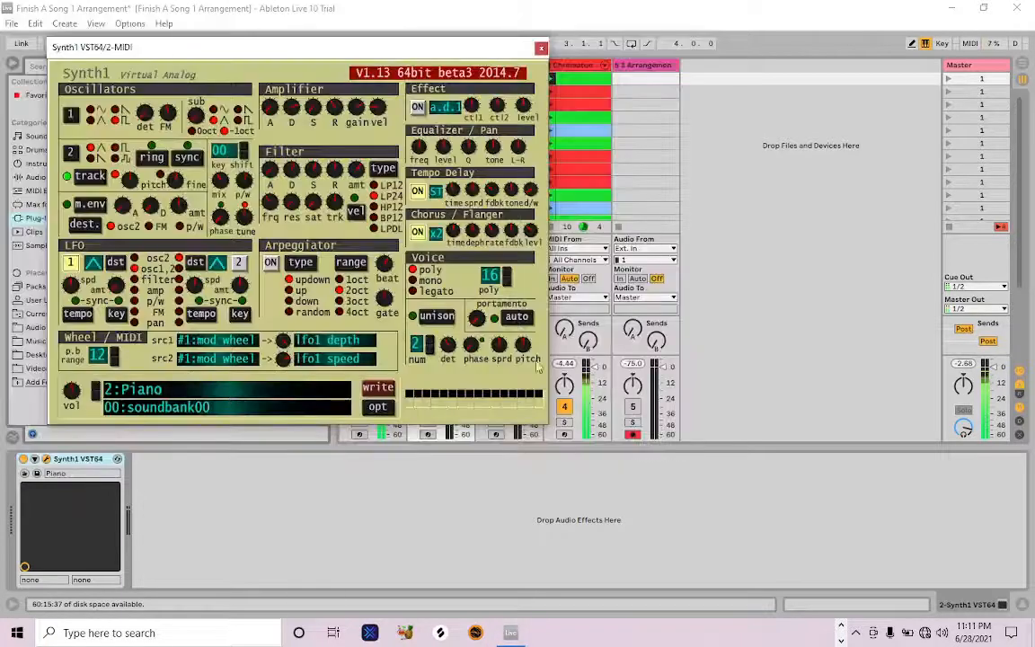
click(540, 48)
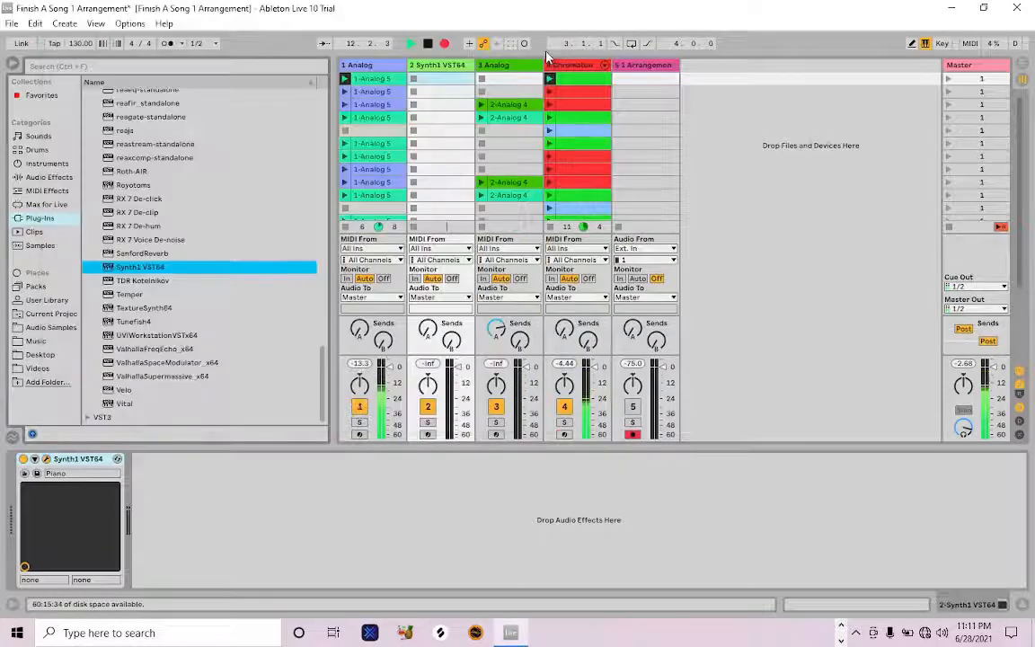
Copy the first 1-Analog 5 clip into the first slot of the 2 Synth1 VST64 track and launch the first scene.
click(377, 80)
drag(380, 83, 440, 80)
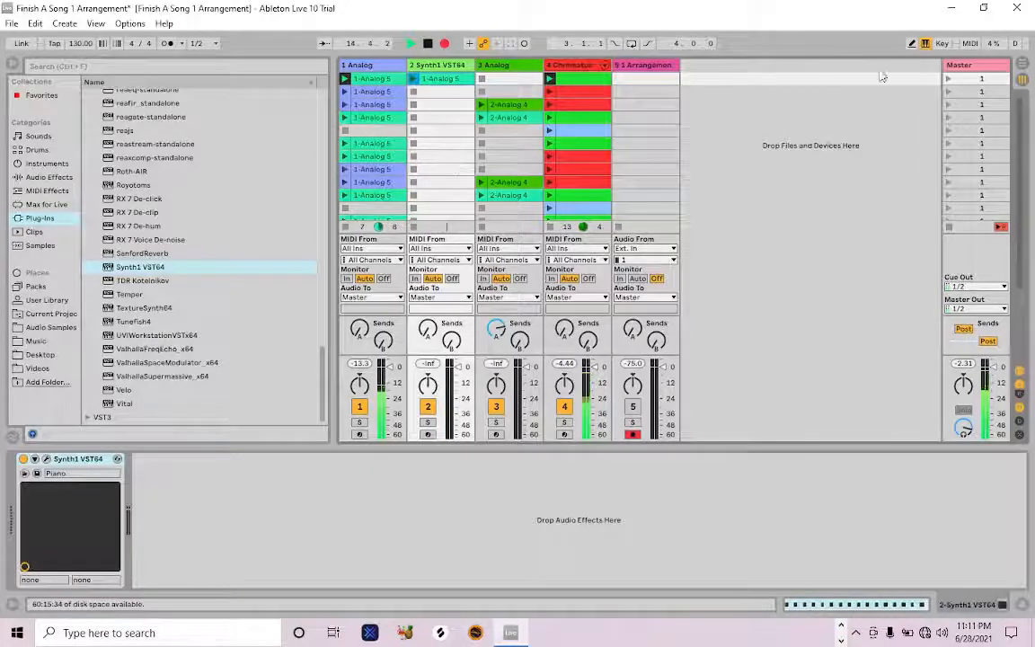
click(949, 79)
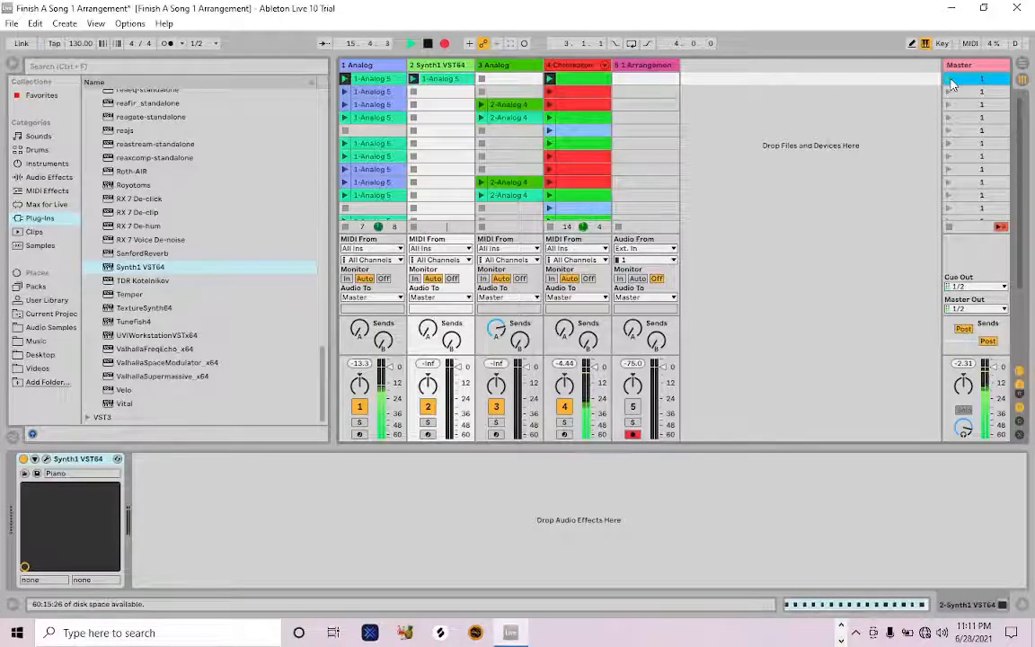
click(439, 68)
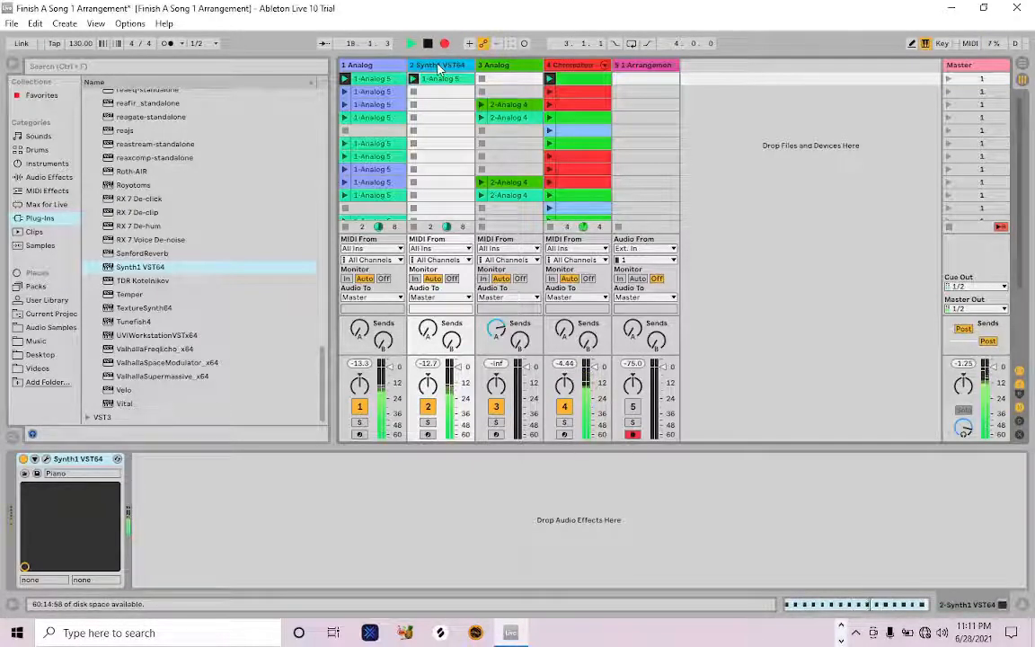
key(ctrl+shift+e)
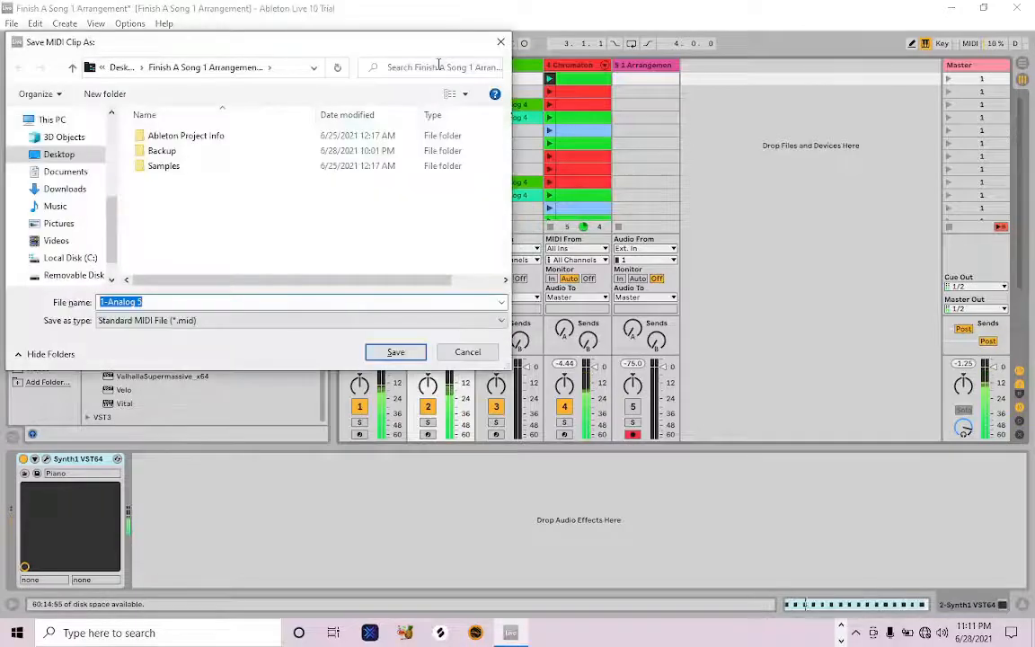
click(460, 355)
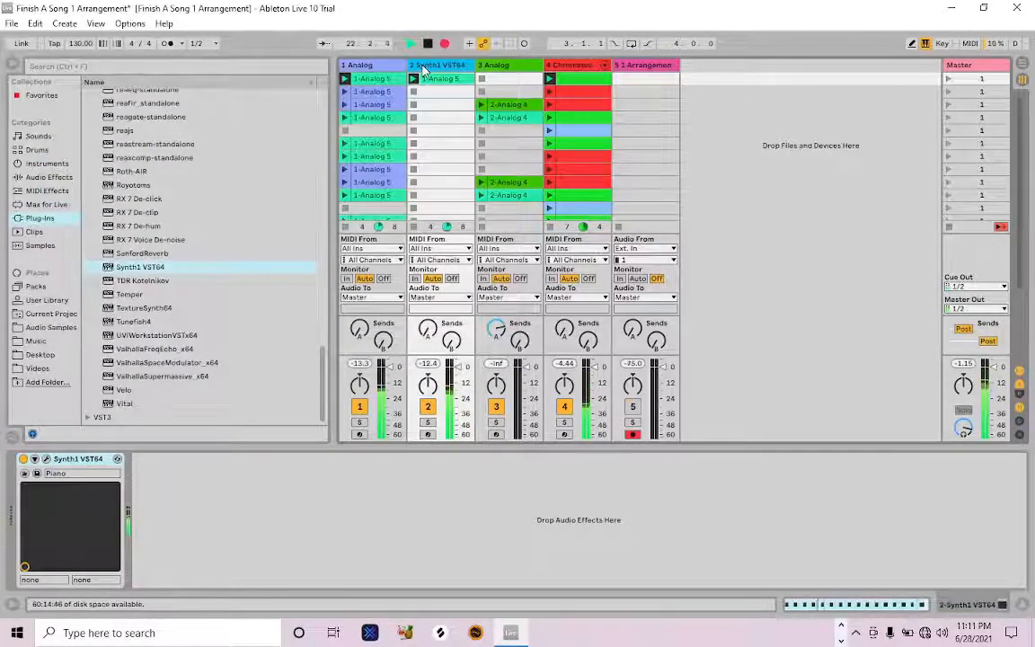
Insert another MIDI track after 2 Synth1 VST64, load Synth1 VST64 with its default preset, and close the plug-in window.
key(ctrl+shift+t)
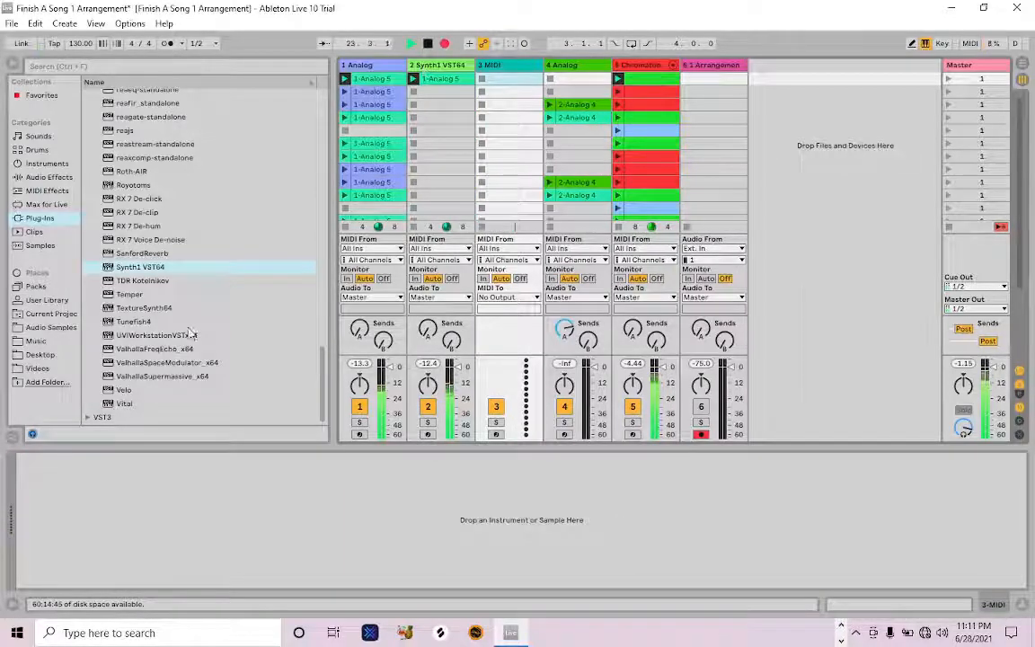
click(108, 269)
drag(109, 269, 489, 101)
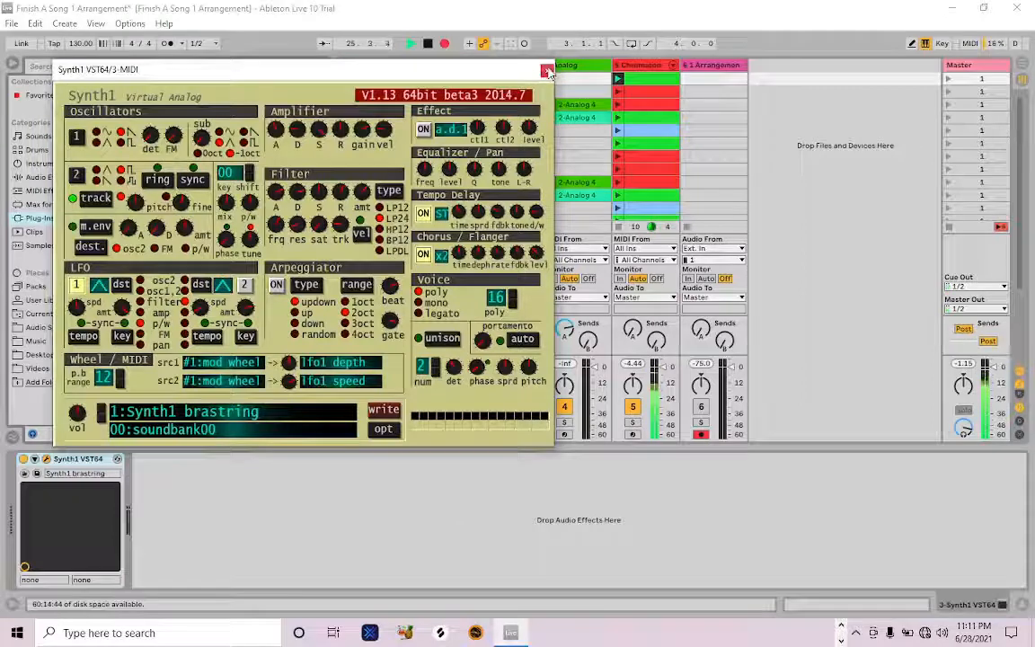
click(548, 71)
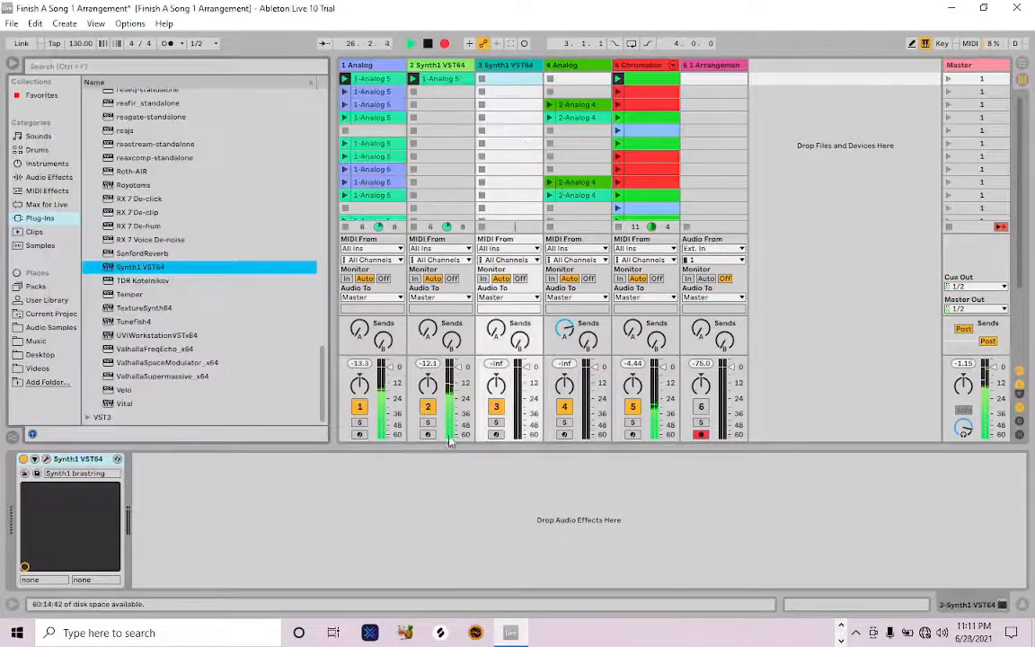
Arm the 3 Synth1 VST64 track for recording and duplicate the first scene.
click(495, 434)
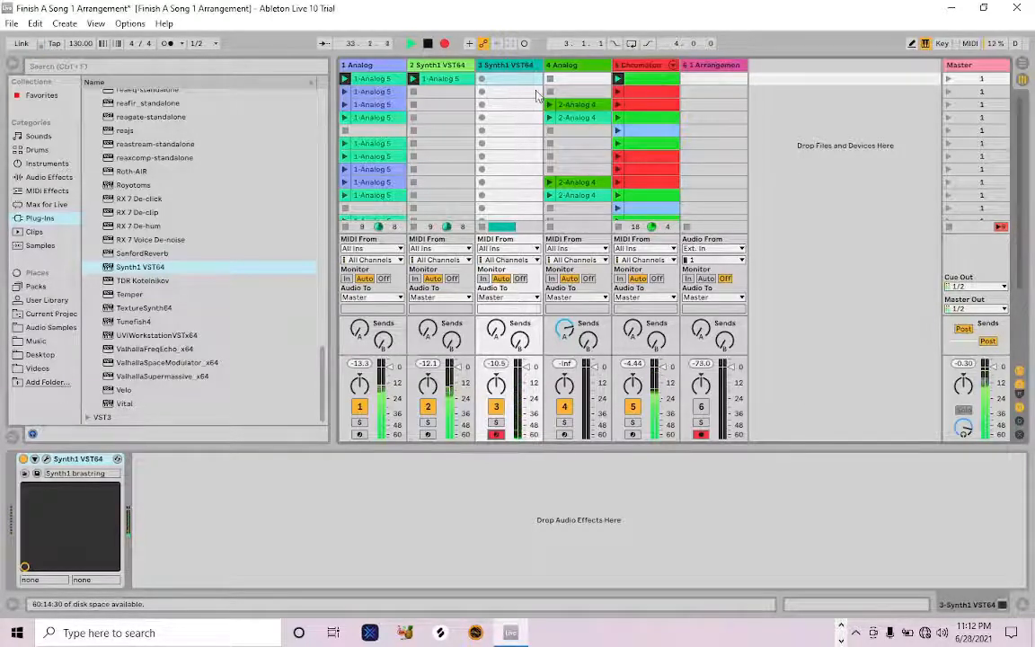
click(963, 79)
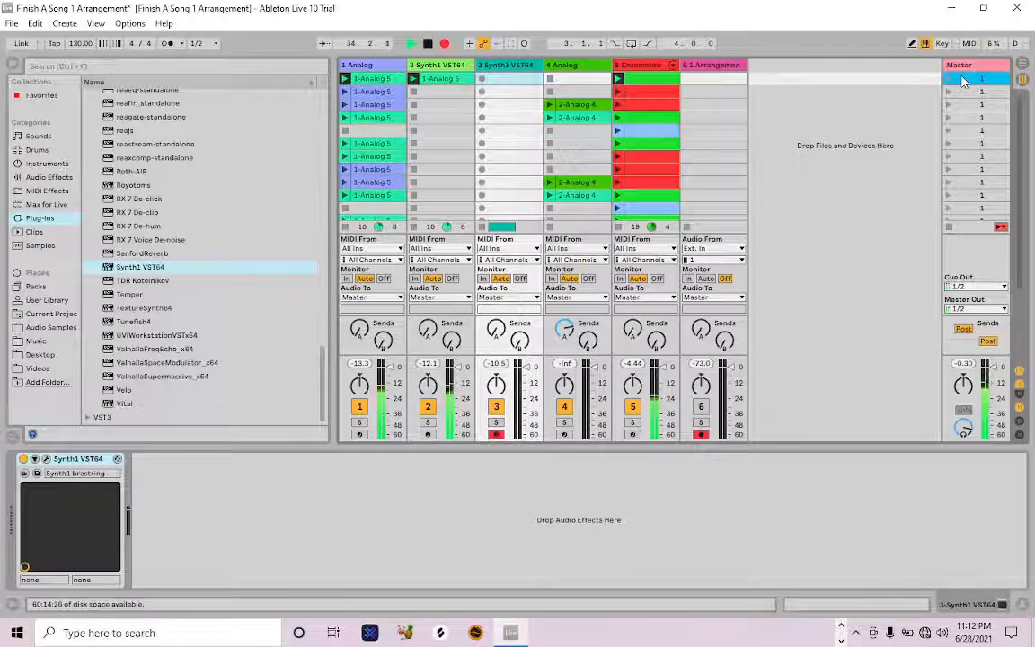
key(ctrl+d)
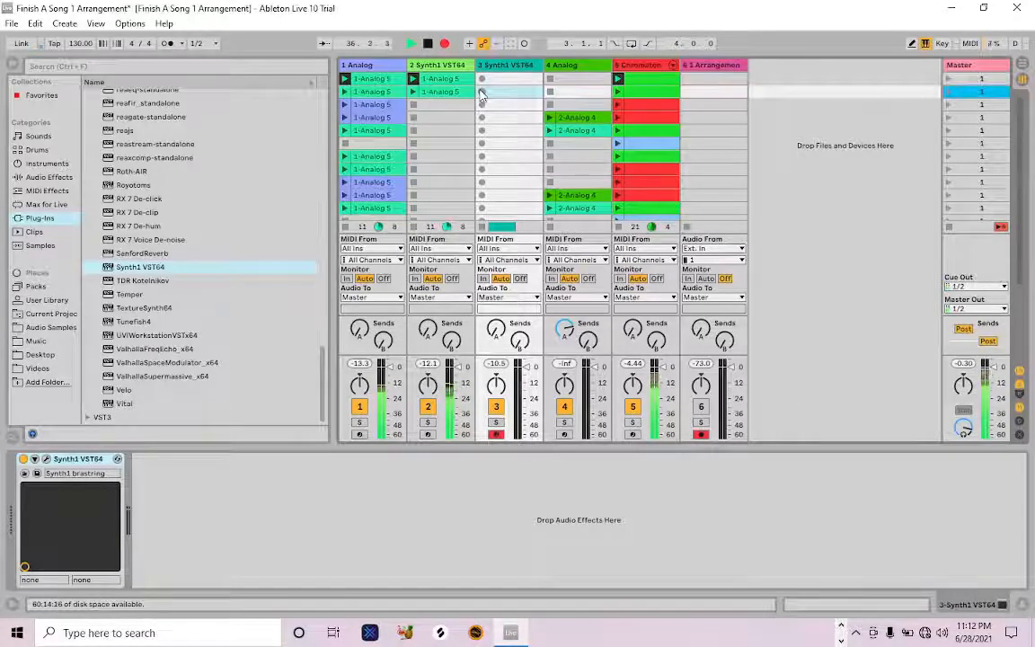
Record a four-bar MIDI clip into the second slot of the 3 Synth1 VST64 track and let it loop.
click(481, 91)
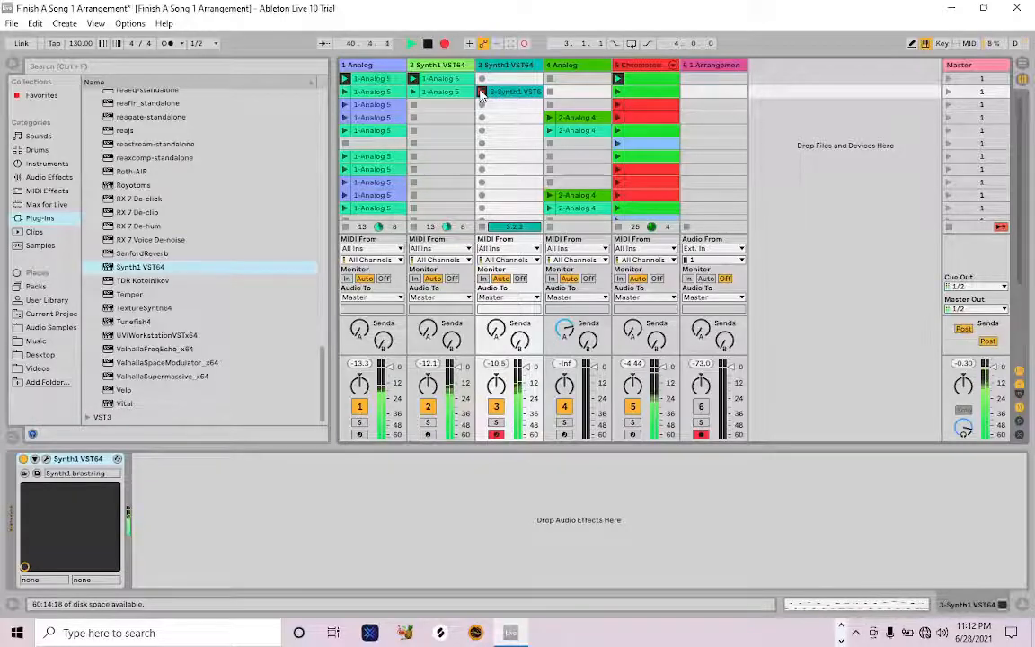
click(481, 93)
Duplicate the recorded 3-Synth1 VST64 clip into the third slot and launch the third scene.
click(491, 93)
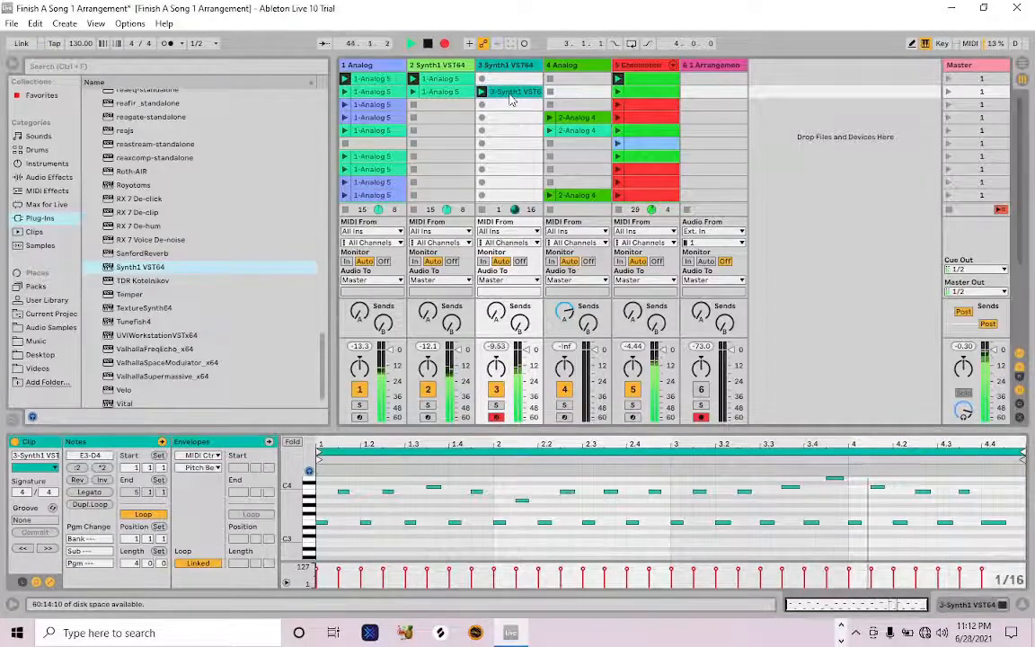
key(ctrl+d)
click(953, 106)
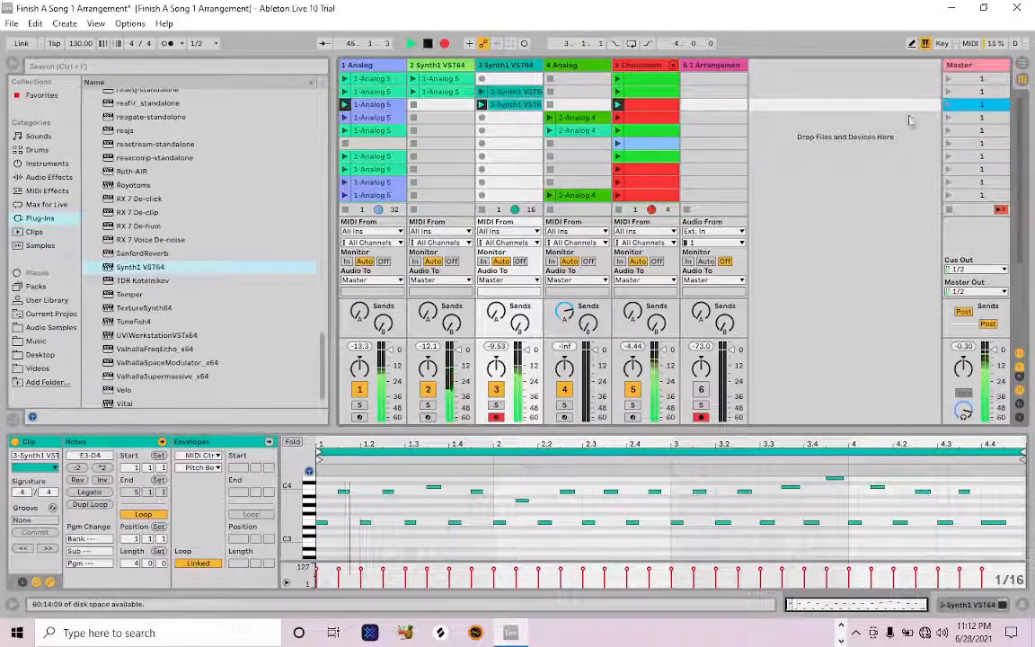
Raise Send A on the 3 Synth1 VST64 track, duplicate its playing clip into the fourth slot, and launch that scene.
click(496, 311)
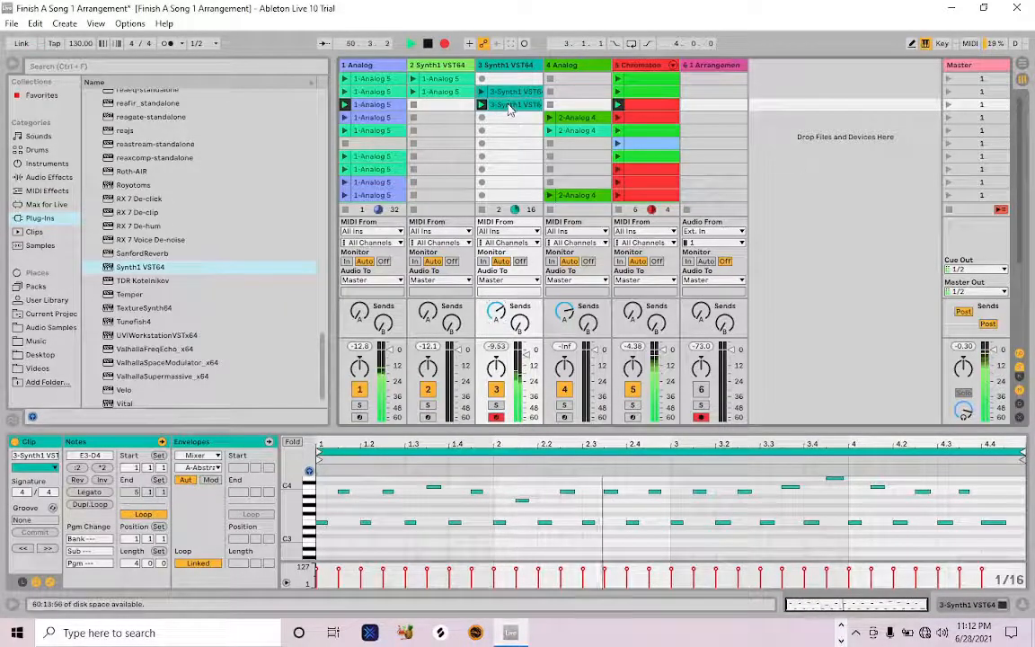
key(ctrl+d)
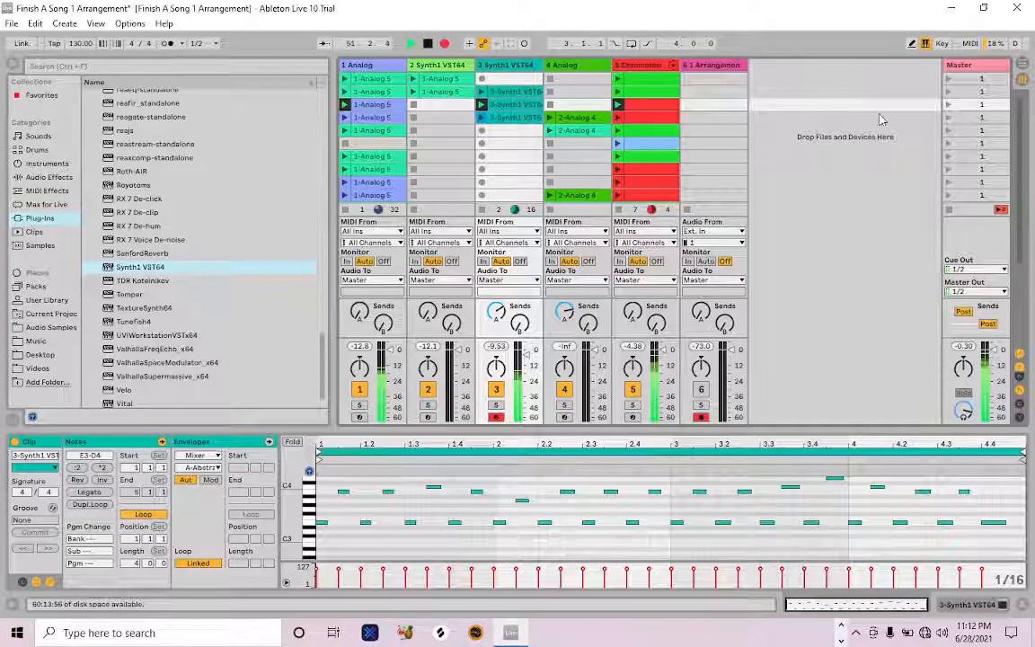
click(951, 119)
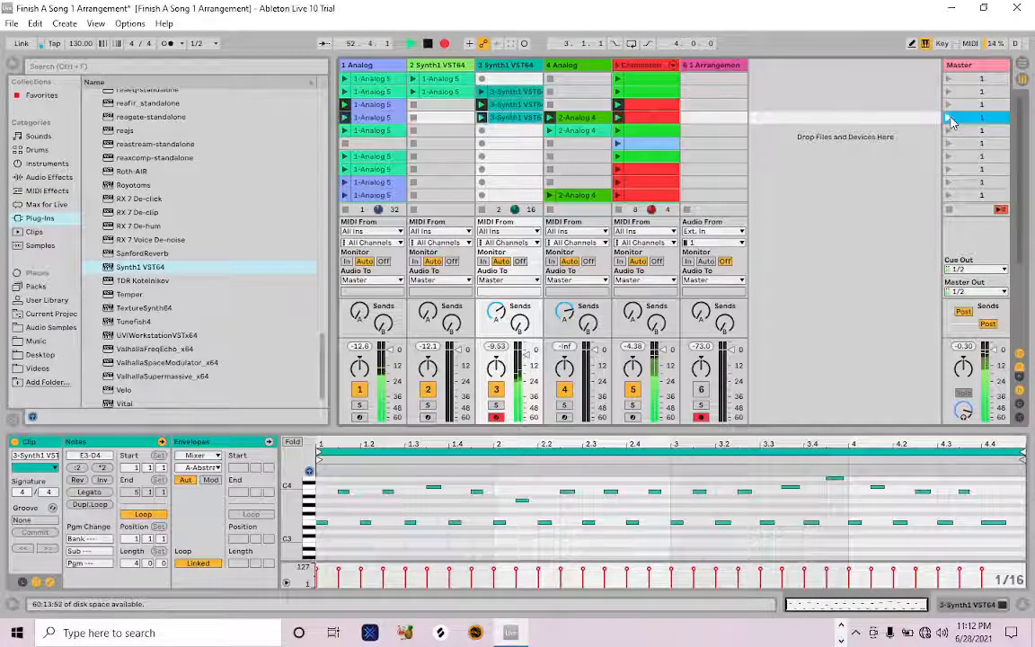
Lower the volume of the 4 Analog track slightly and duplicate the fourth scene.
drag(597, 351, 597, 358)
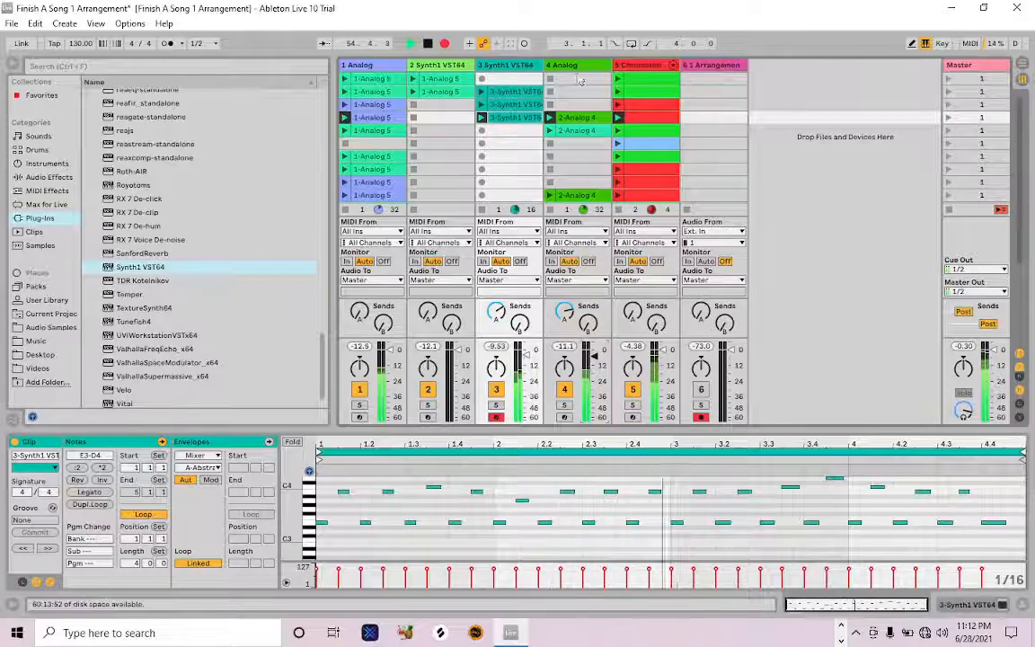
click(950, 130)
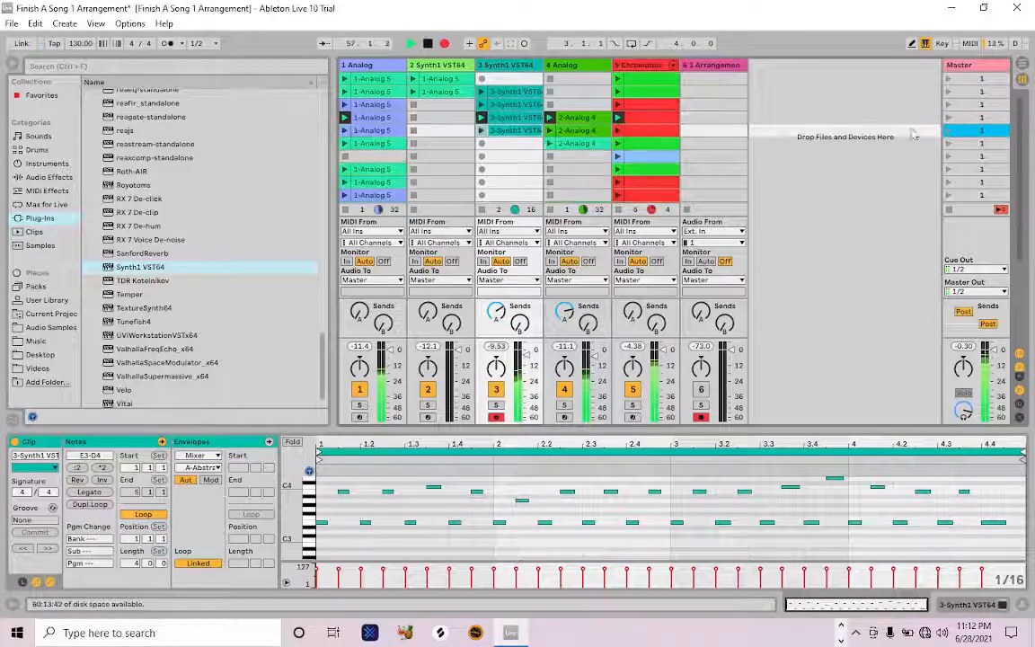
Insert a MIDI track after 4 Analog and load the Vital plug-in on it with the 80s in Heaven preset.
click(584, 70)
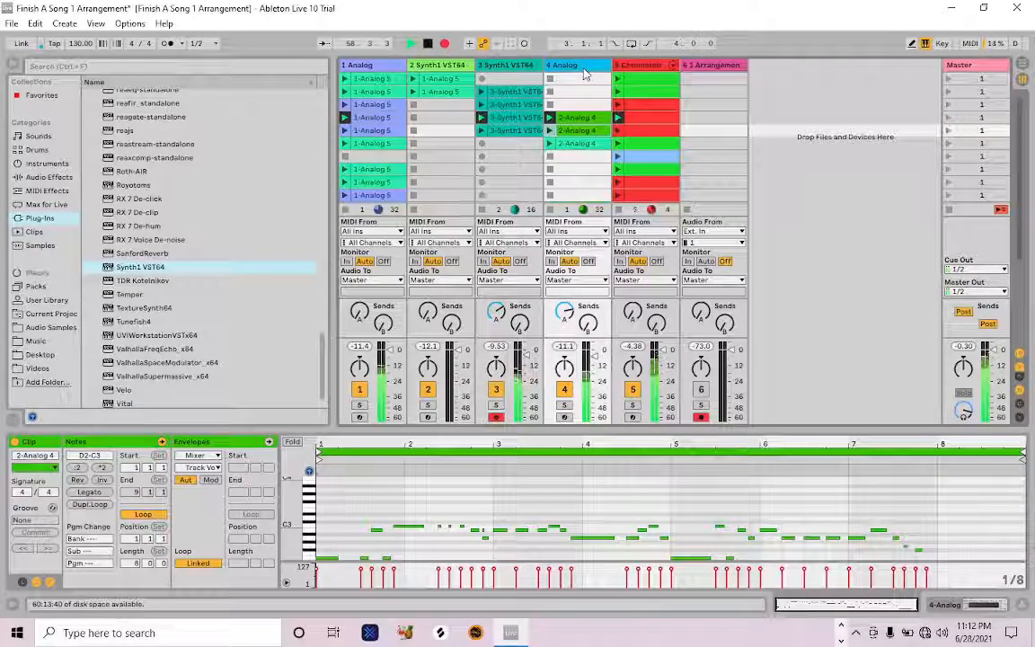
key(ctrl+shift+t)
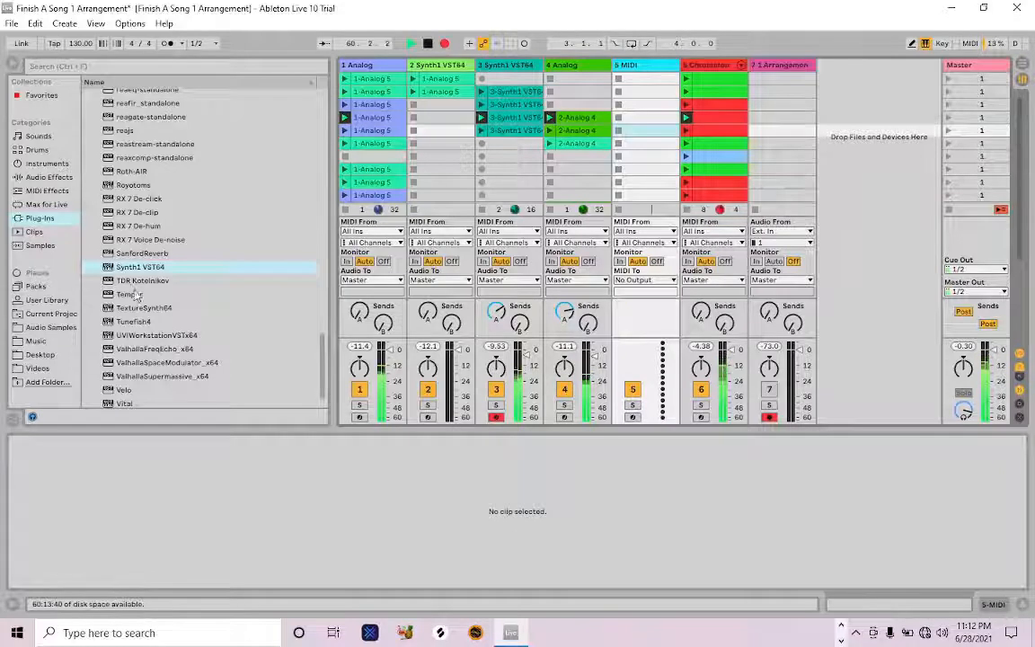
drag(125, 403, 627, 128)
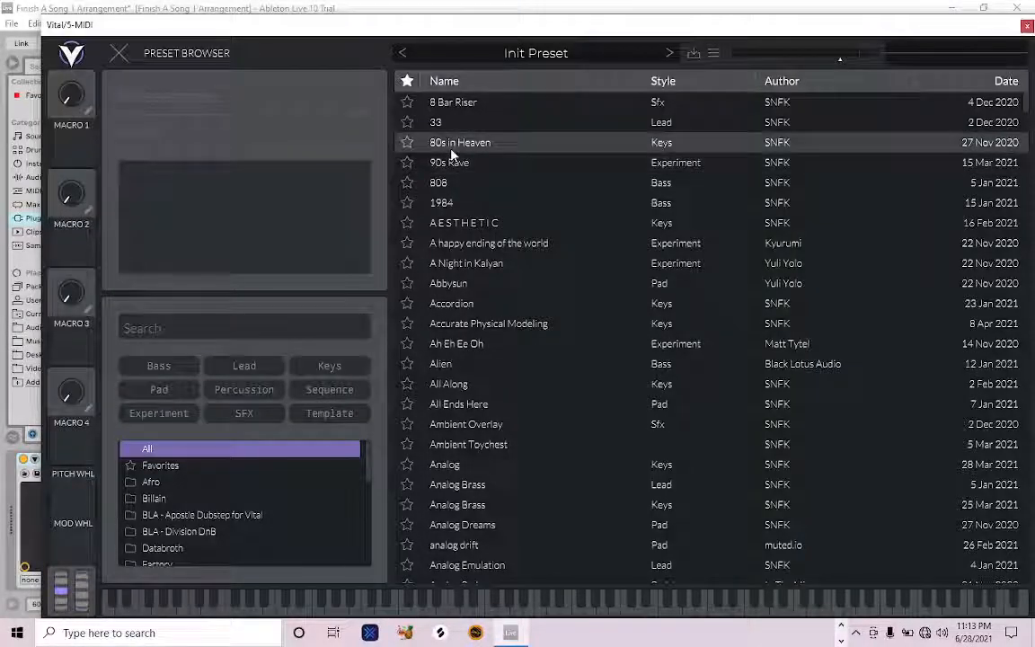
click(452, 150)
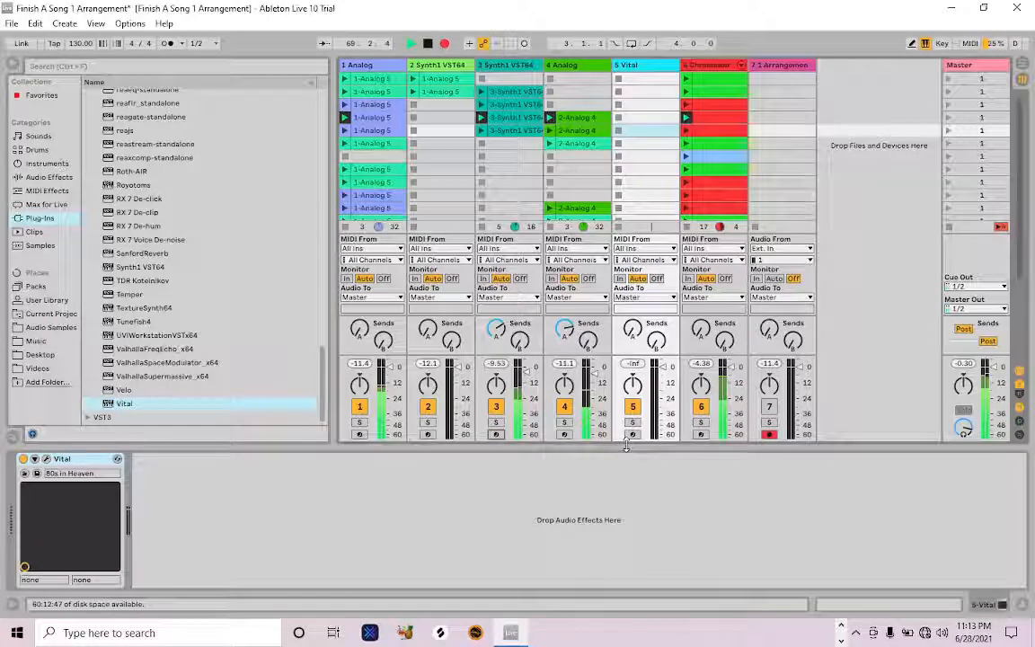
Arm the 5 Vital track with its volume lowered to -5.3 dB and record a looping clip in its fifth slot.
click(632, 434)
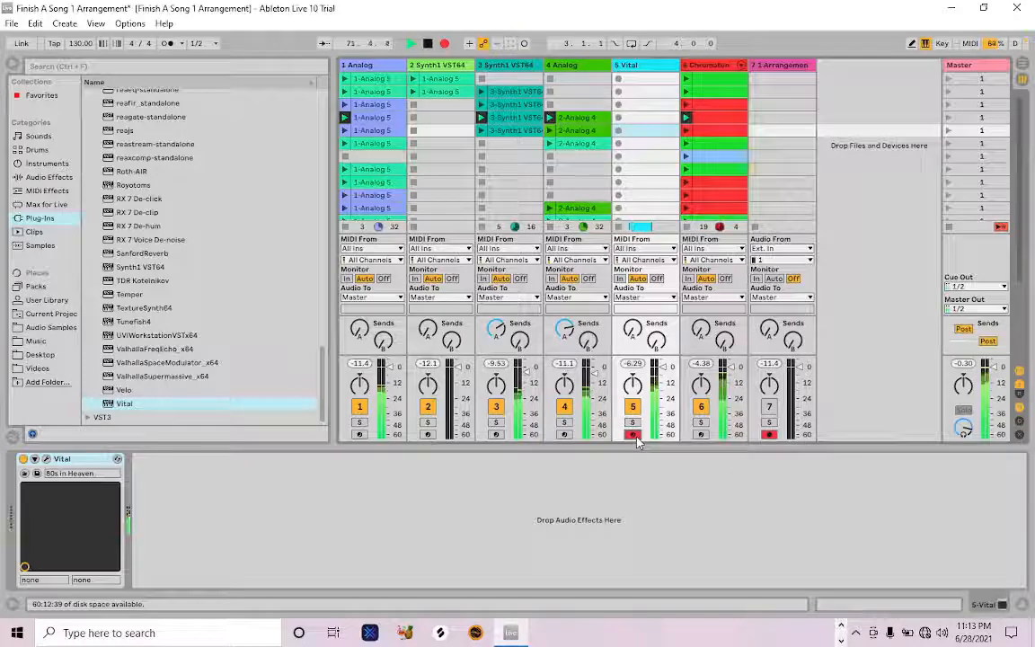
drag(663, 366, 663, 374)
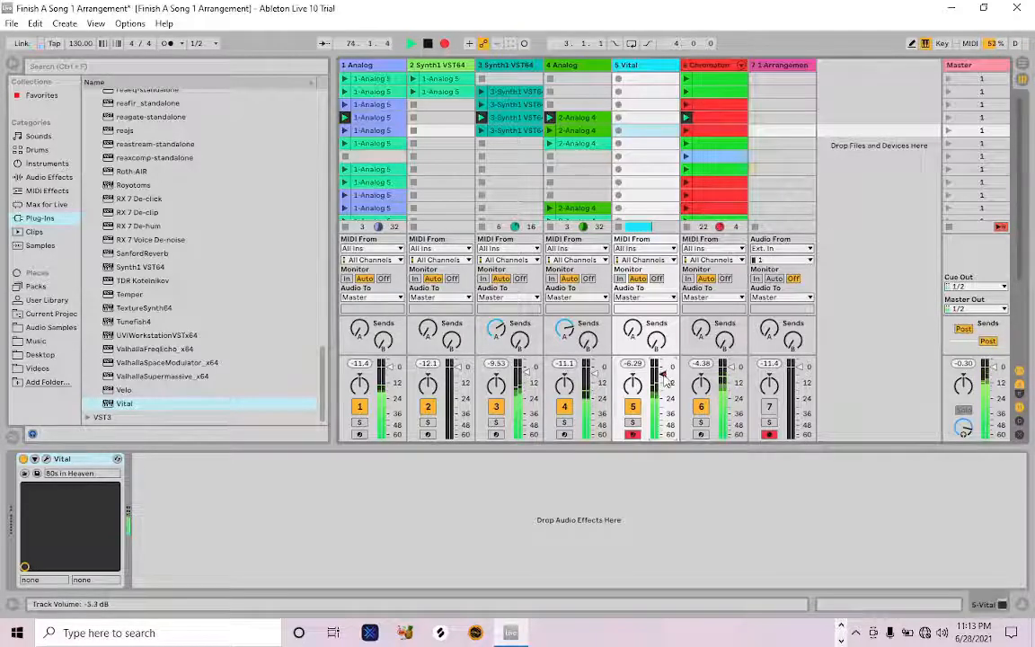
click(620, 132)
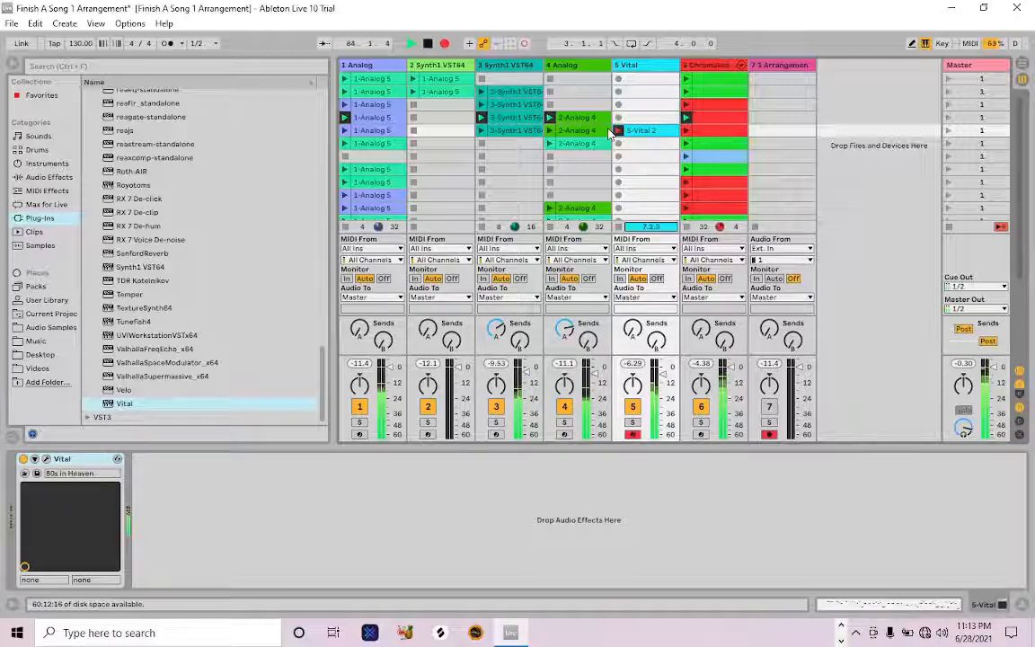
click(618, 132)
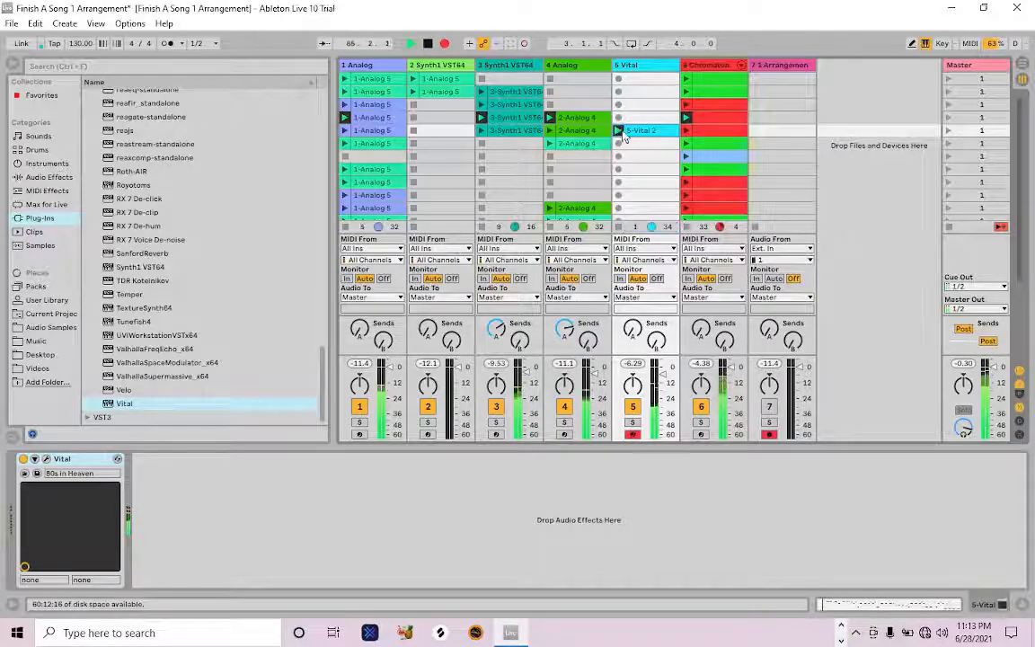
Move the start of the recorded 5-Vital 2 clip to 1.3.1 with an 8-bar loop and crop the clip.
double_click(635, 132)
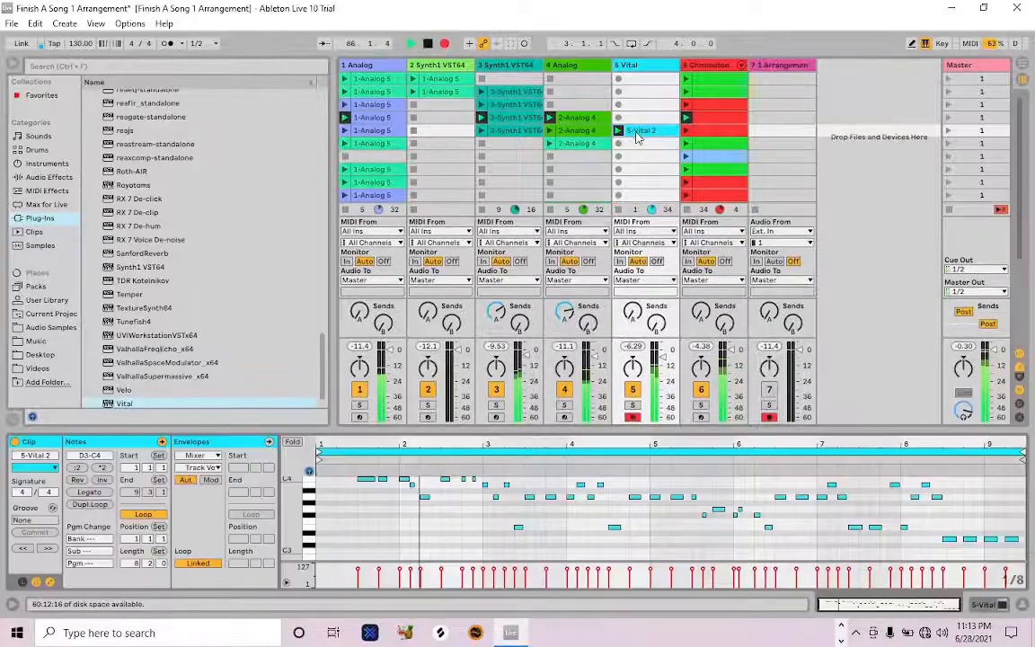
drag(319, 452, 358, 452)
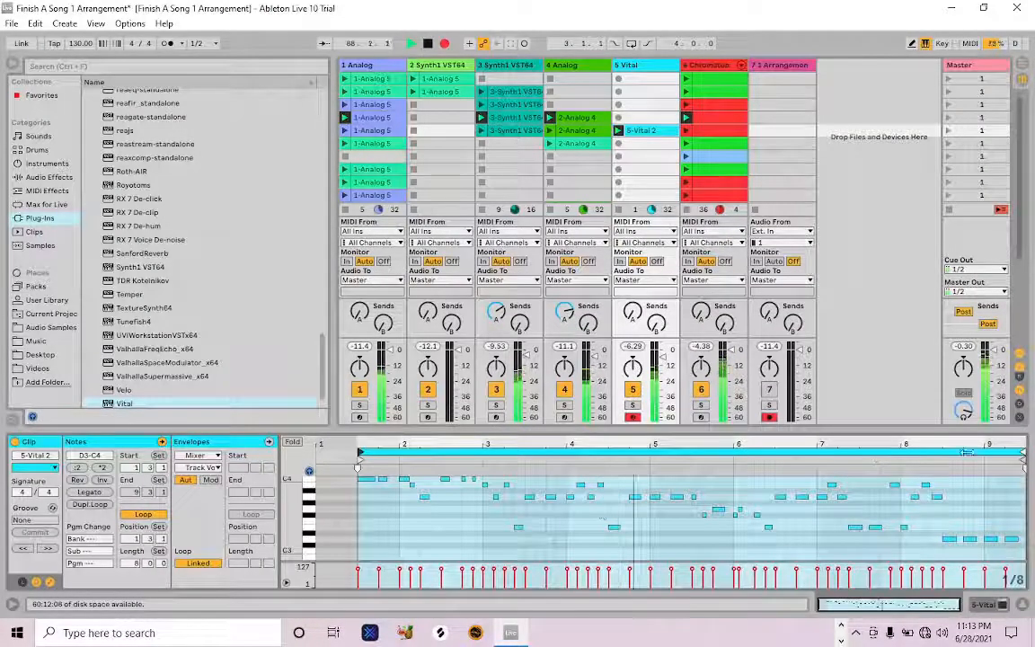
right_click(583, 509)
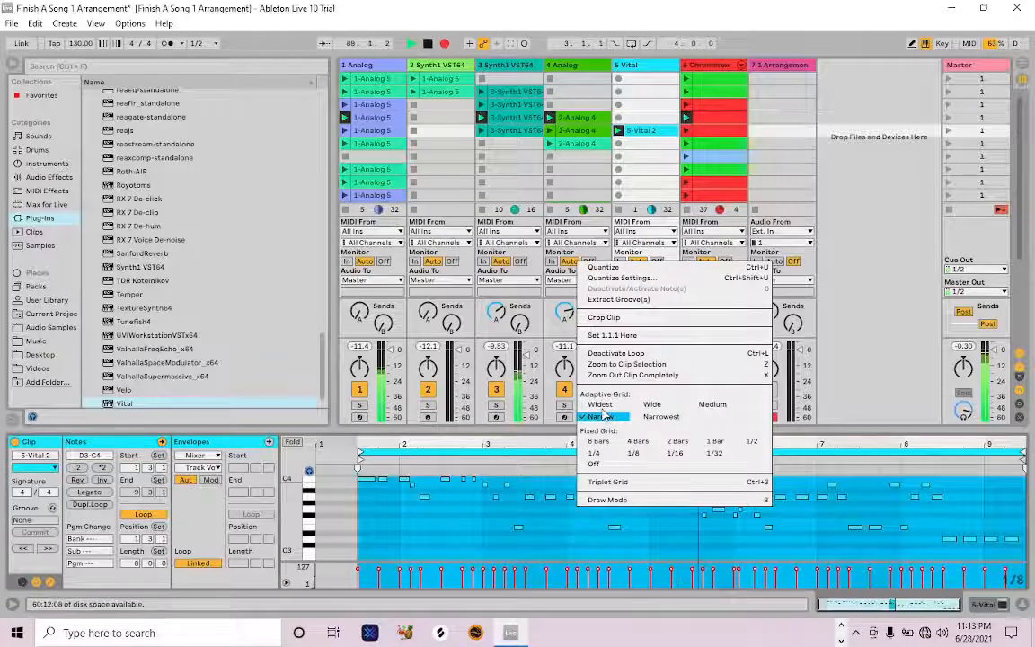
click(604, 317)
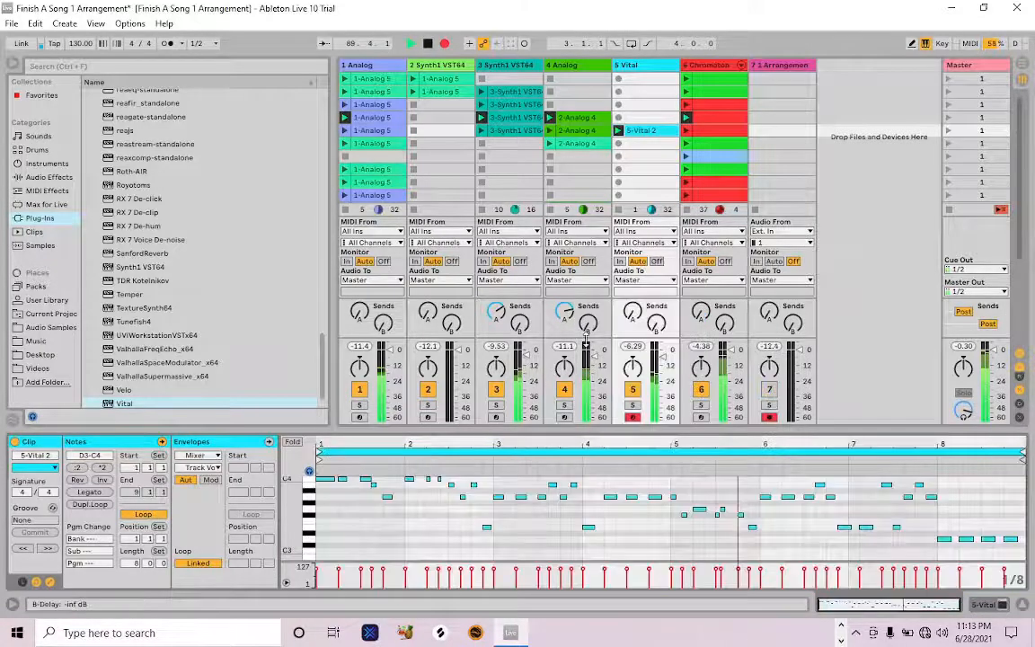
Select all notes in the 5-Vital 2 clip and lengthen them so that neighbouring notes connect.
click(721, 514)
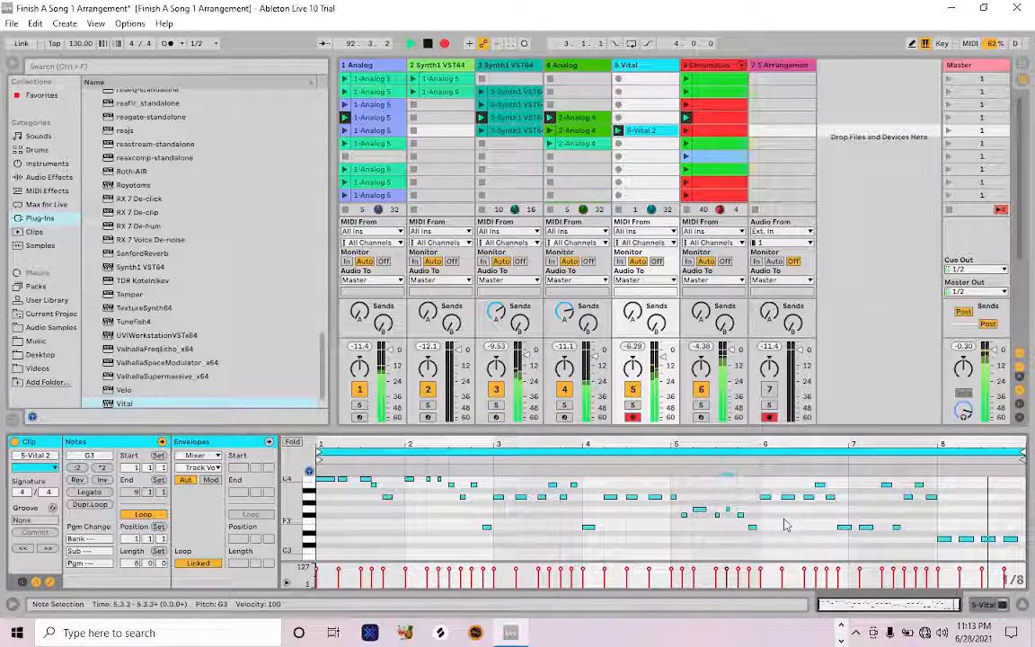
click(341, 479)
key(ctrl+a)
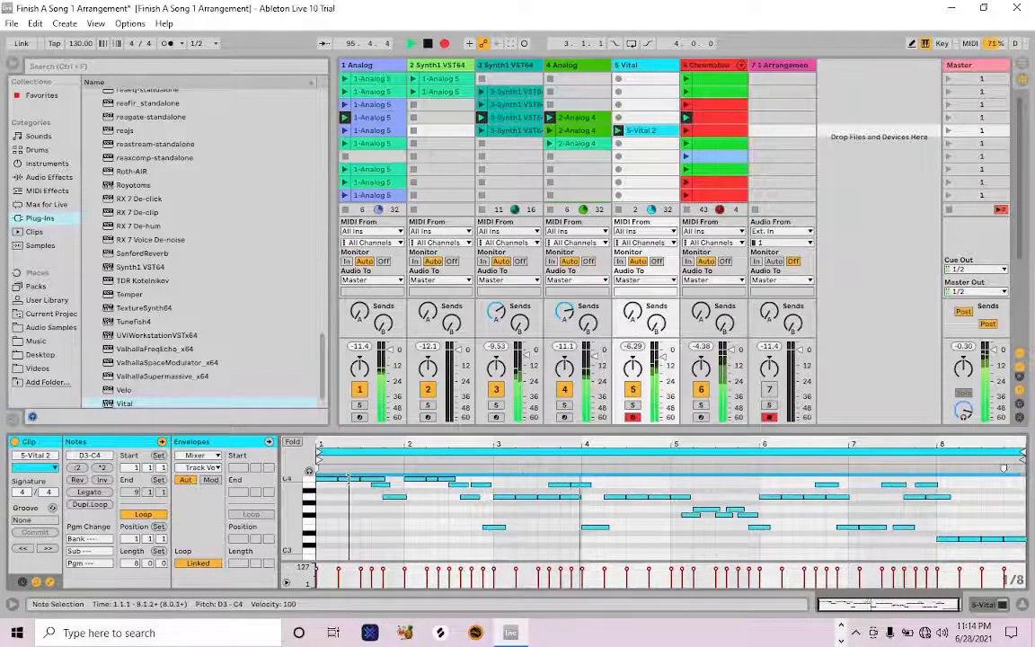
drag(346, 479, 357, 482)
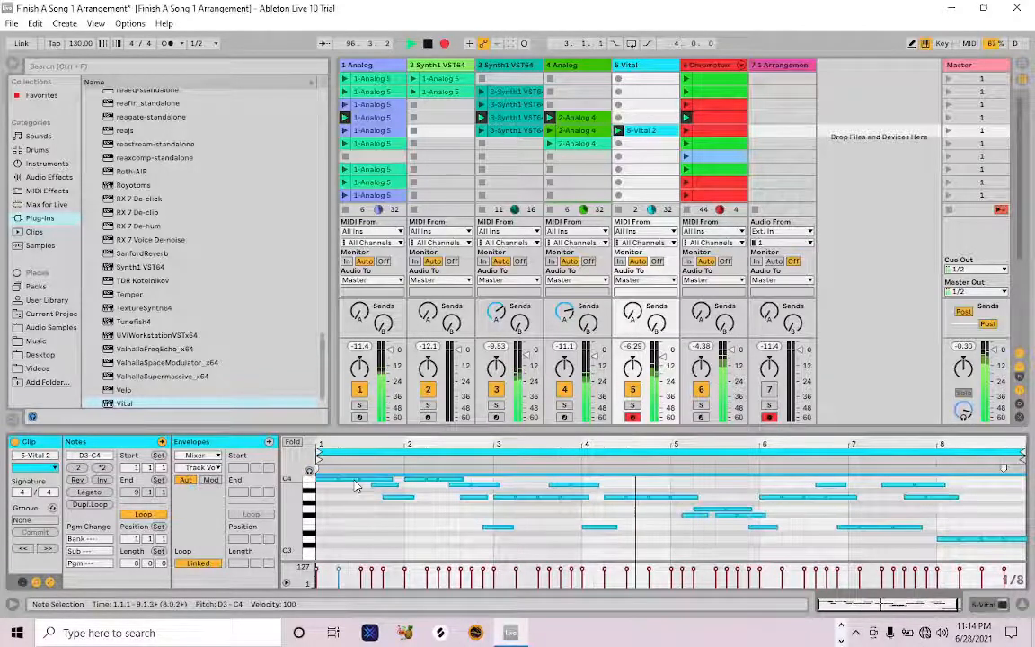
Load the Arpeggiator MIDI effect before Vital on the 5 Vital track and set its Steps to 2.
click(33, 191)
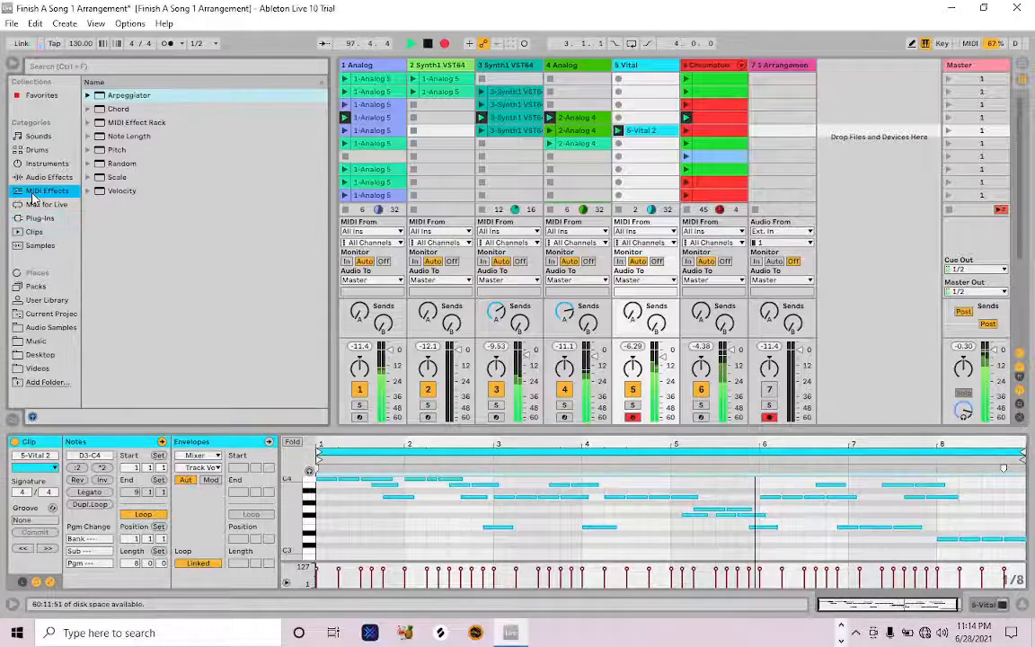
drag(128, 95, 443, 229)
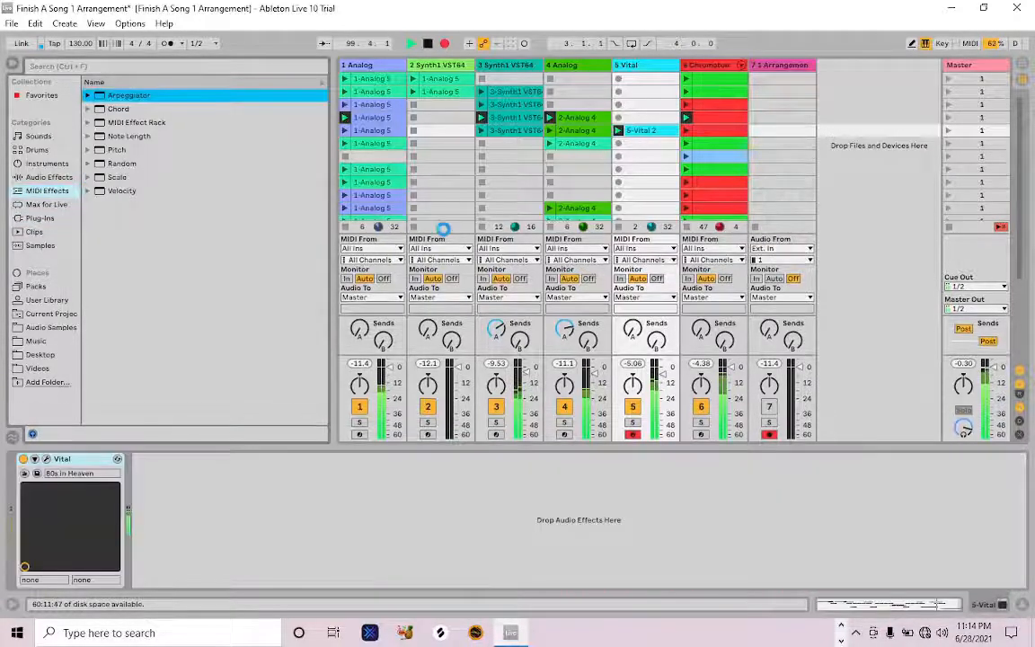
drag(143, 535, 144, 528)
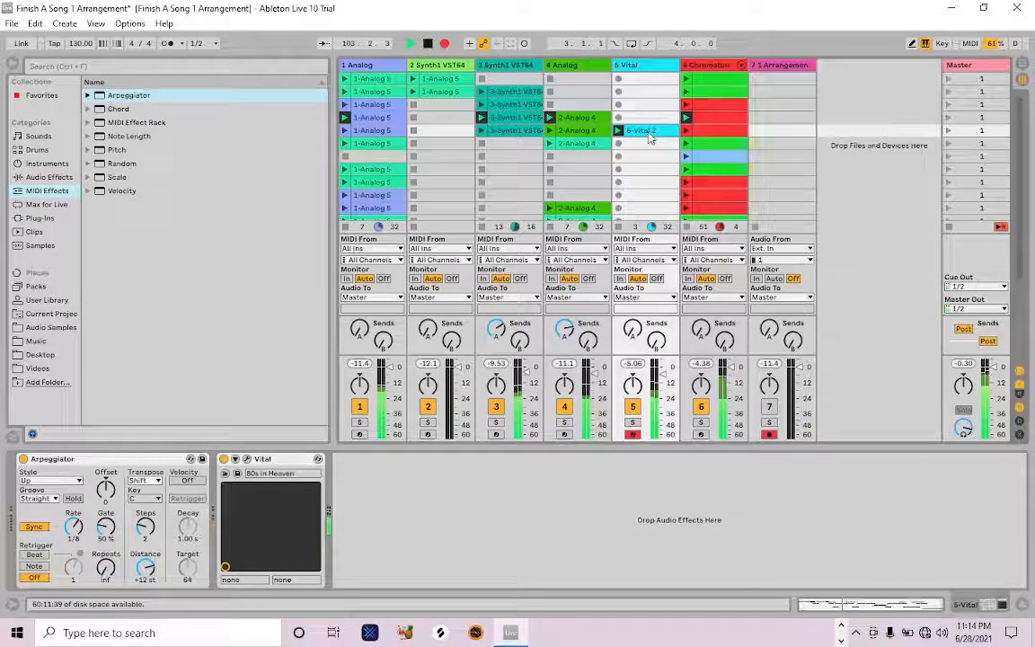
Duplicate the 5-Vital 2 clip into the sixth slot with a 1-bar loop and launch the sixth scene.
key(ctrl+d)
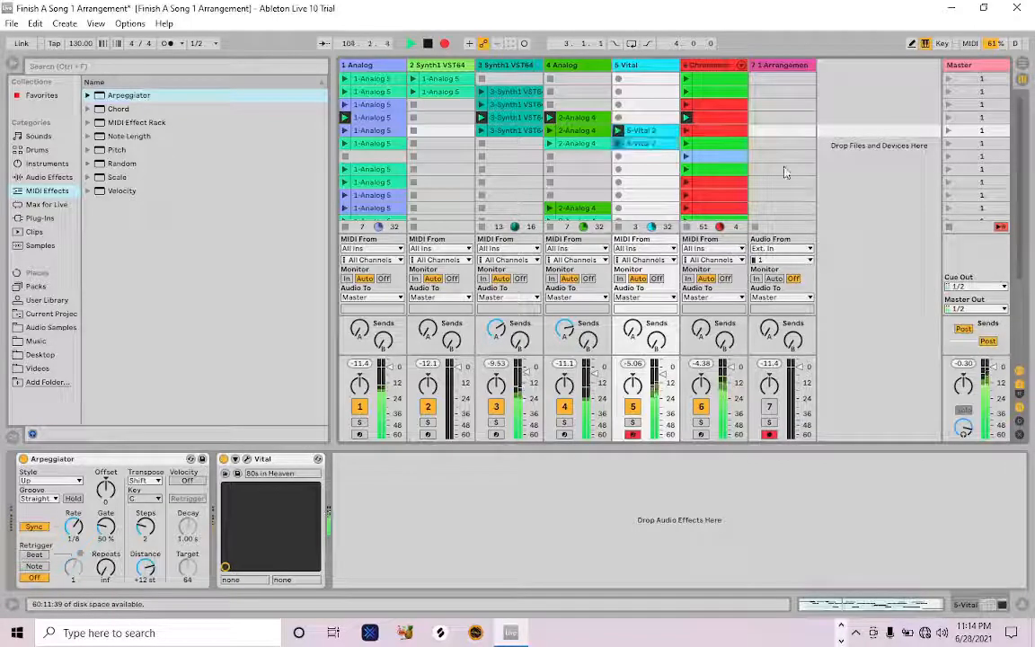
double_click(641, 145)
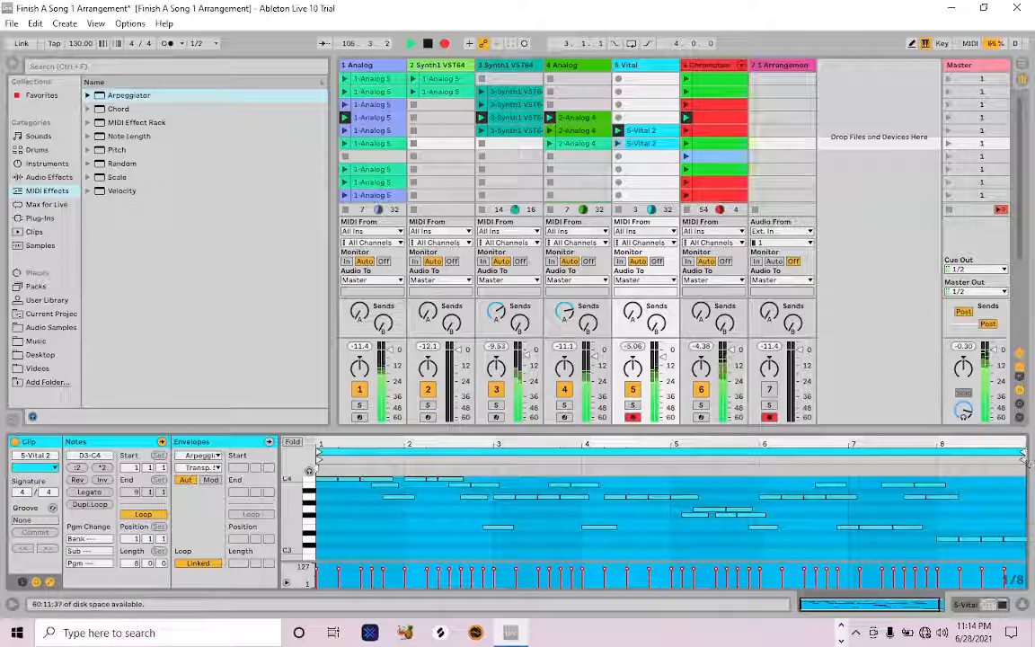
drag(1024, 456, 404, 454)
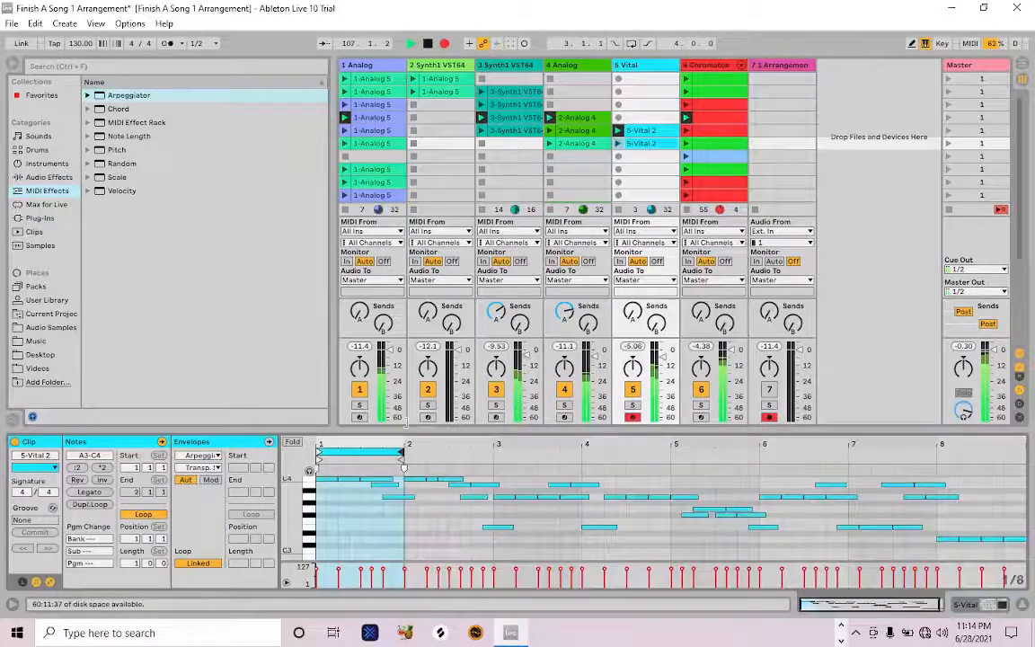
click(948, 144)
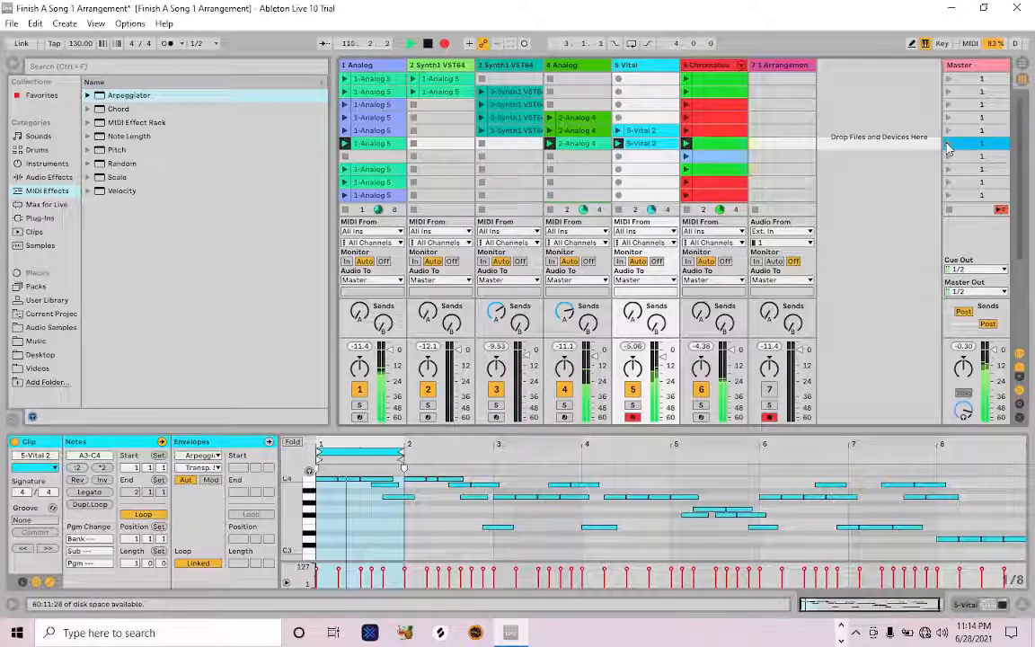
Transpose all notes of the duplicated 5-Vital 2 clip down eight semitones to the range F#2-E3.
click(402, 517)
key(ctrl+a)
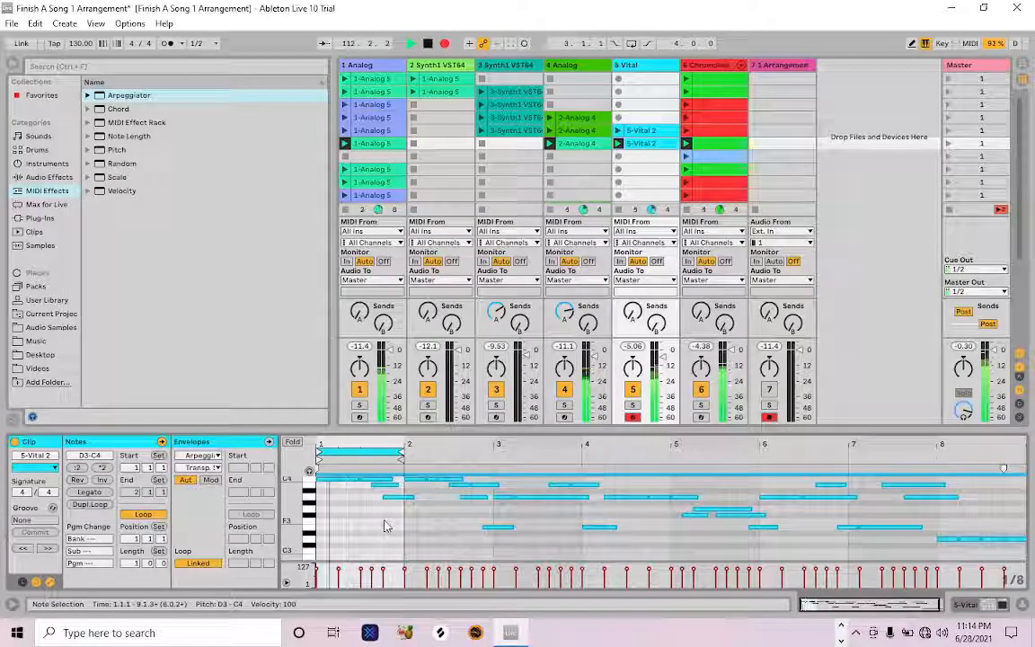
key(Down)
key(Down)
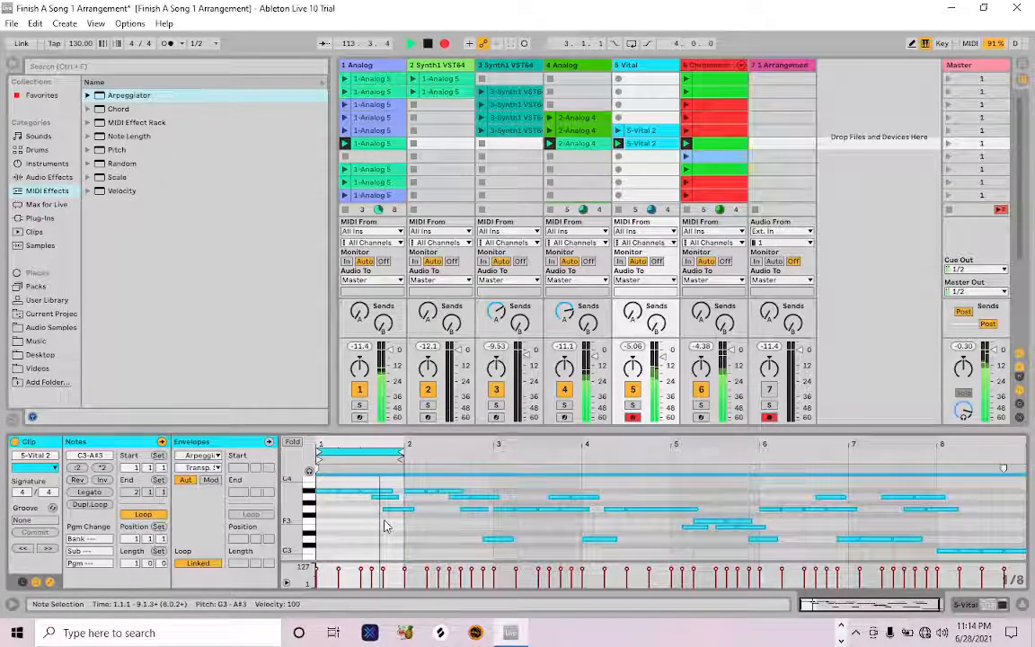
key(Down)
key(Down)
key(Down)
key(Down)
key(Down)
key(Down)
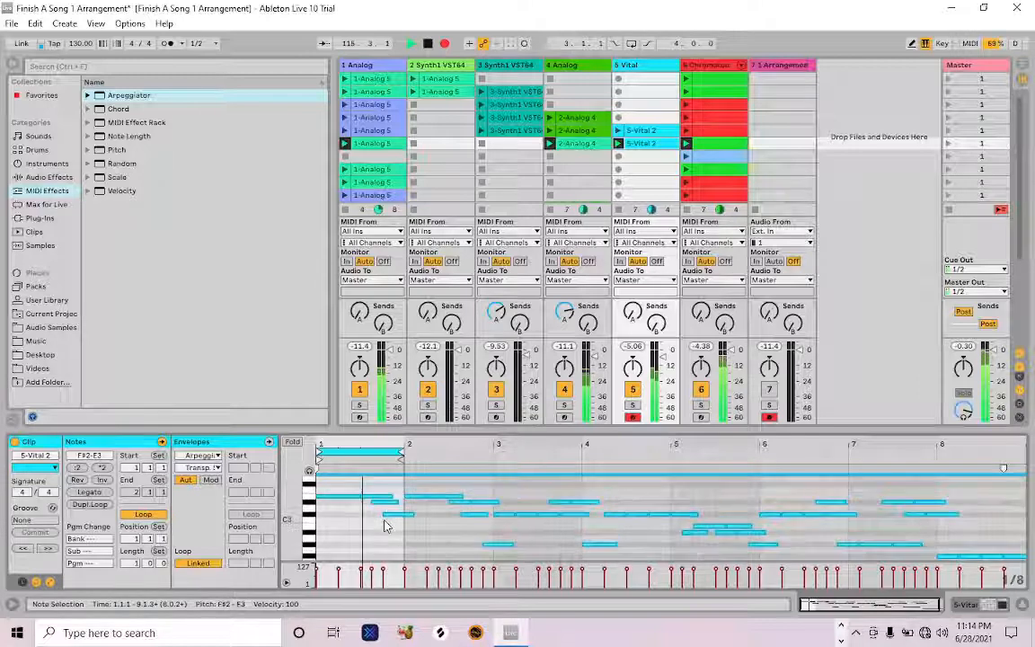
Lower the two notes near the end of the clip's first bar by one semitone and color the clip dark green.
drag(399, 530, 395, 505)
key(Down)
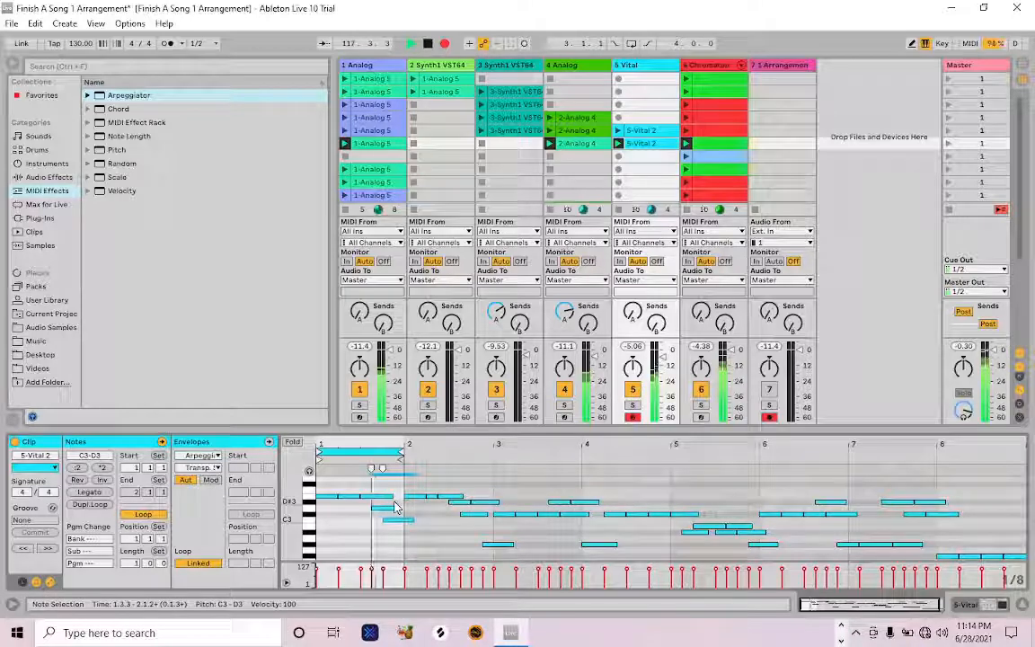
right_click(643, 144)
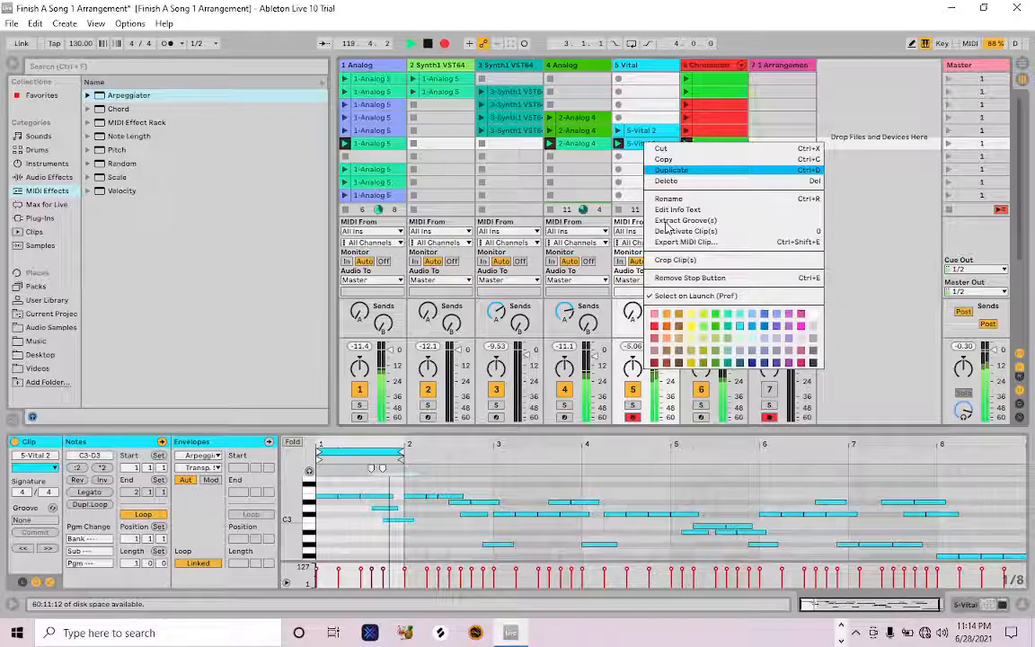
click(666, 230)
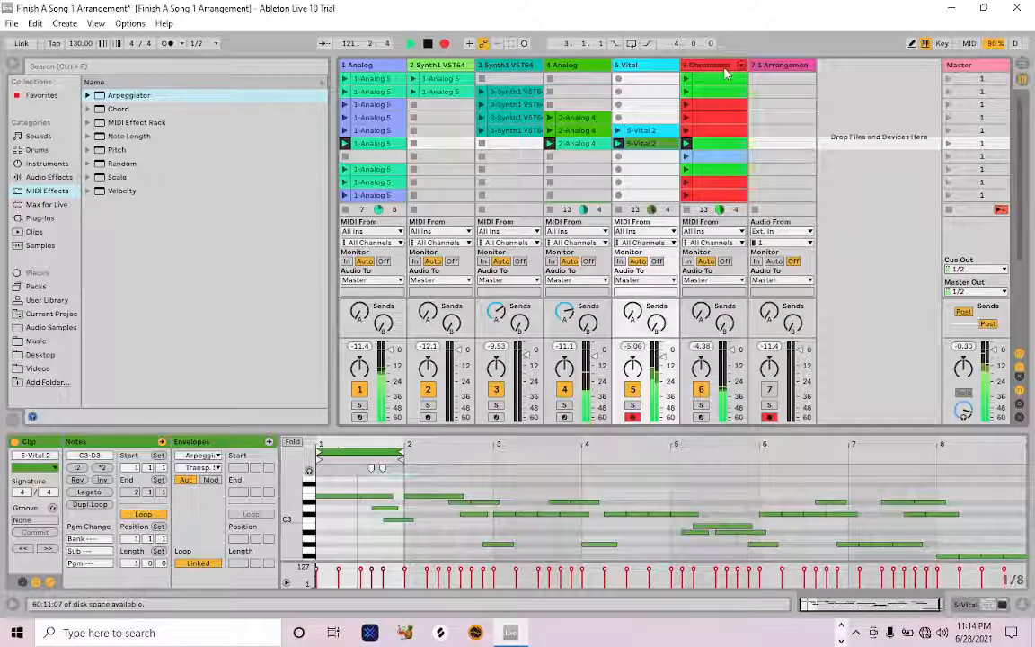
Insert an audio track after 6 Chromatone Kit and place Interference, drone, white noise, chaotic.wav from the Interferences and Noise Bursts folder in its sixth slot.
click(706, 70)
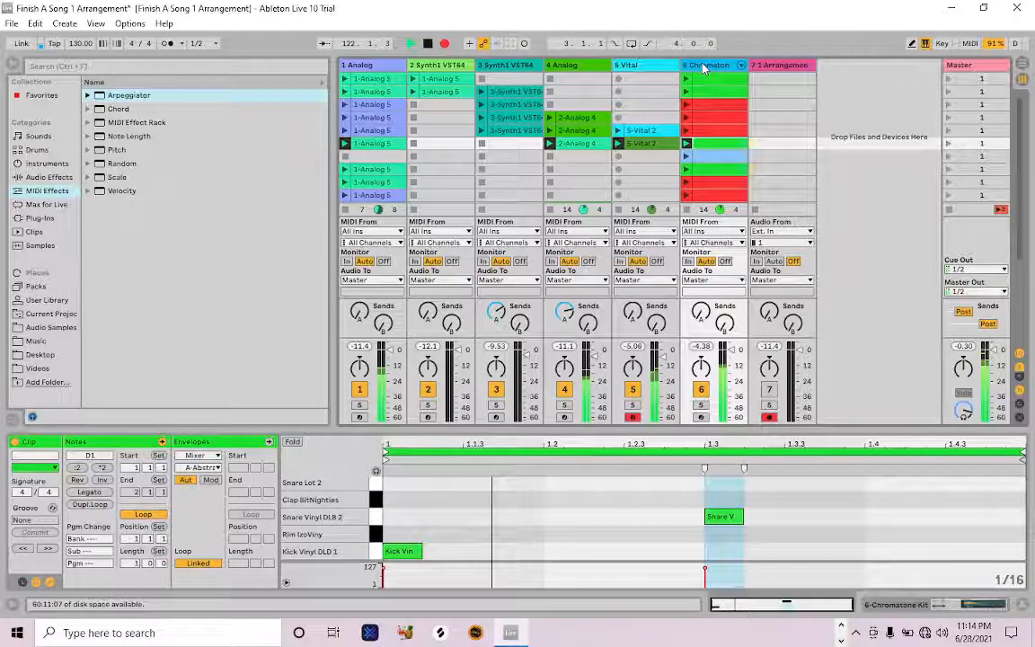
key(ctrl+t)
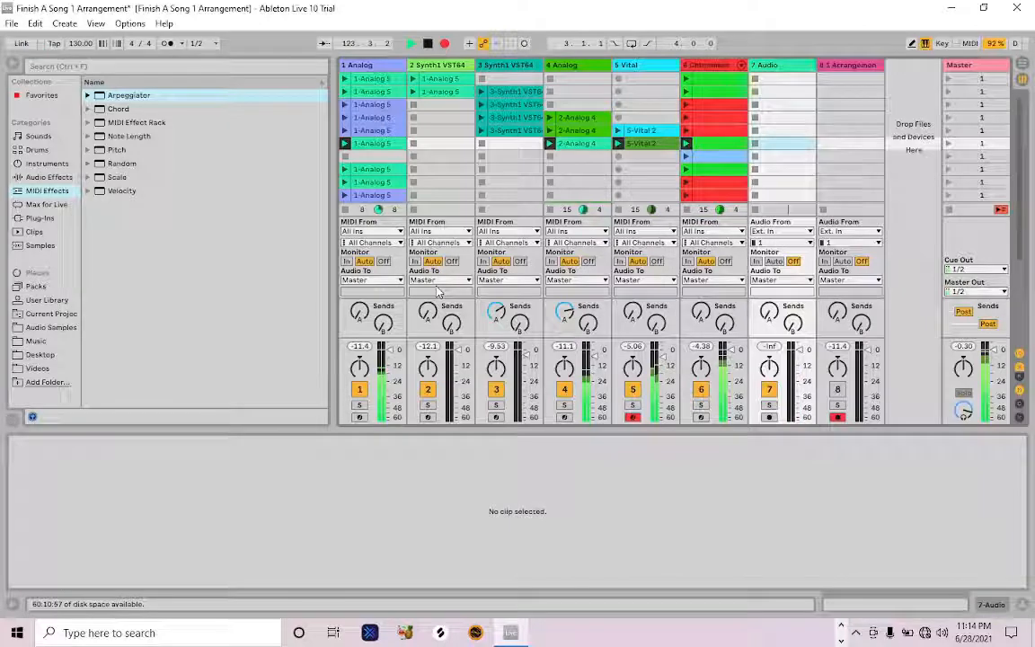
click(50, 329)
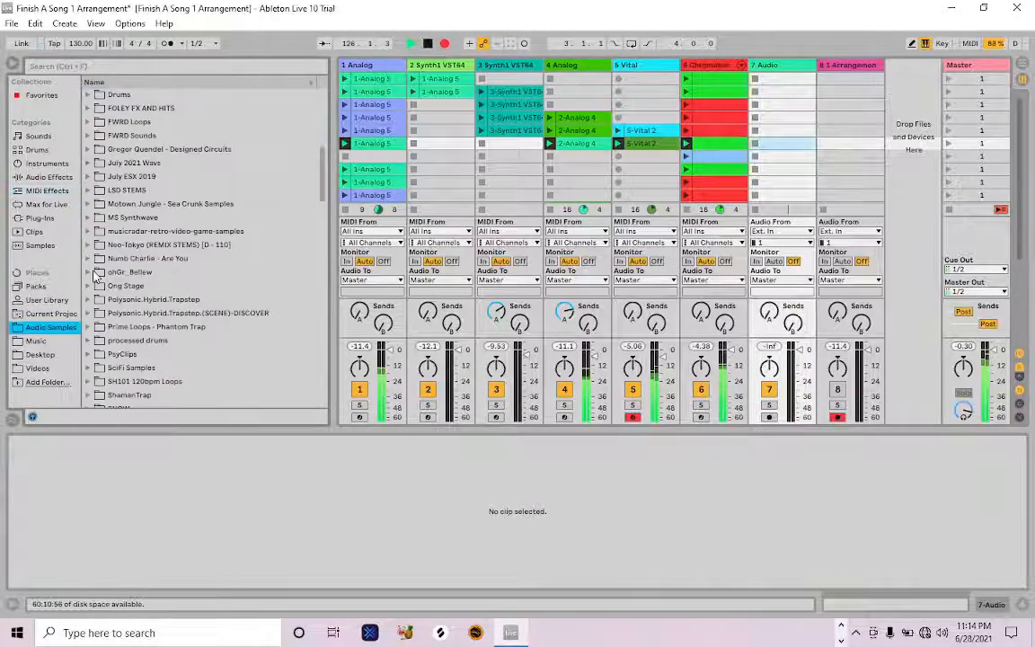
scroll(96, 276, down, 3)
scroll(98, 280, up, 6)
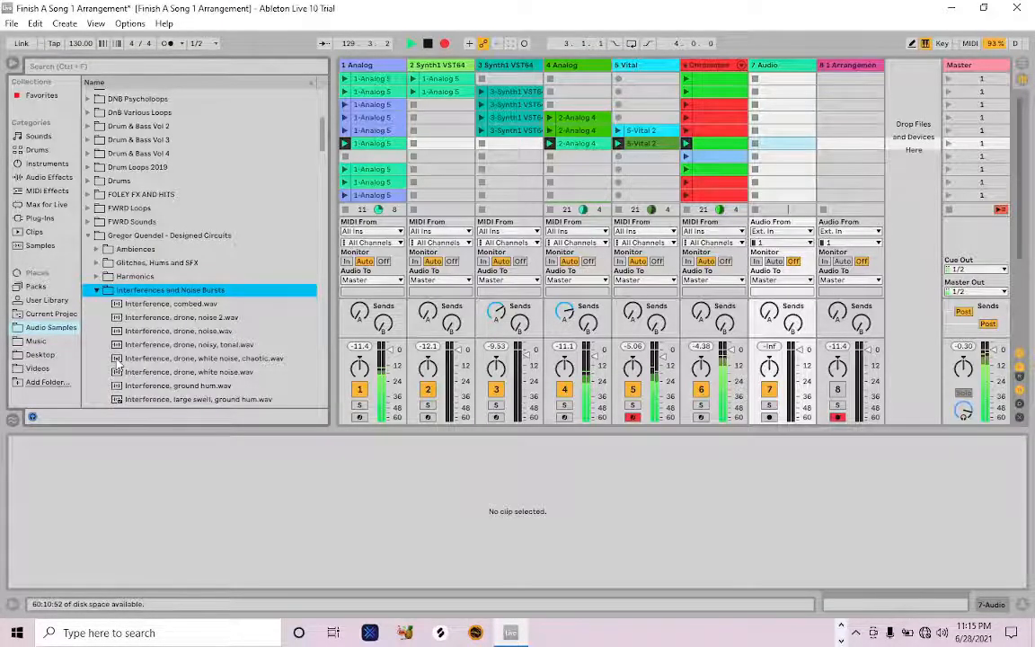
drag(117, 359, 785, 143)
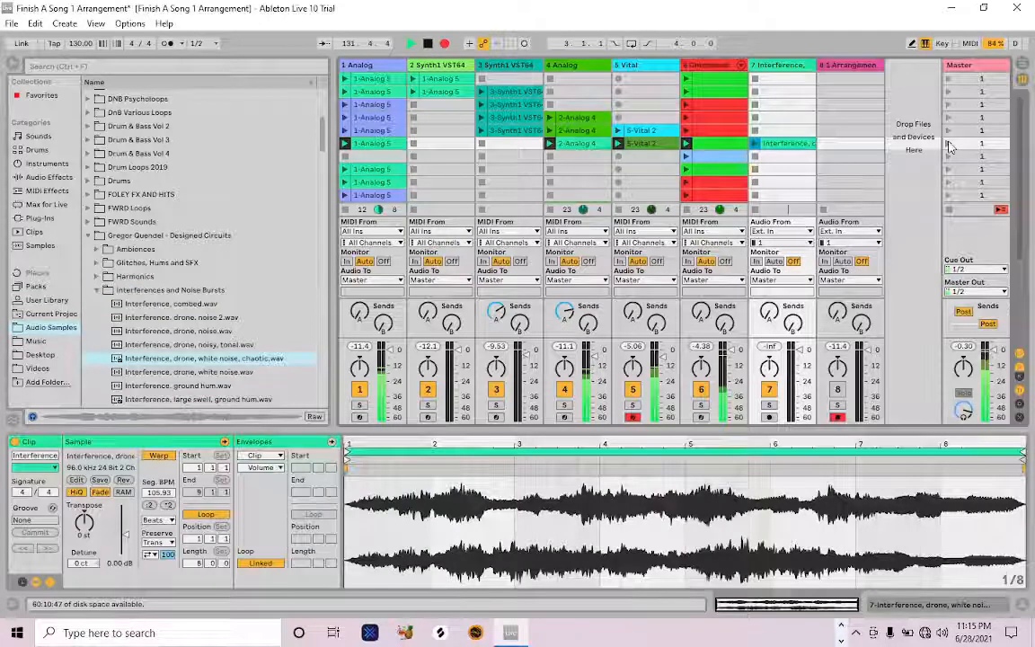
Launch the sixth scene again and set the noise clip's warp mode to Complex.
click(949, 144)
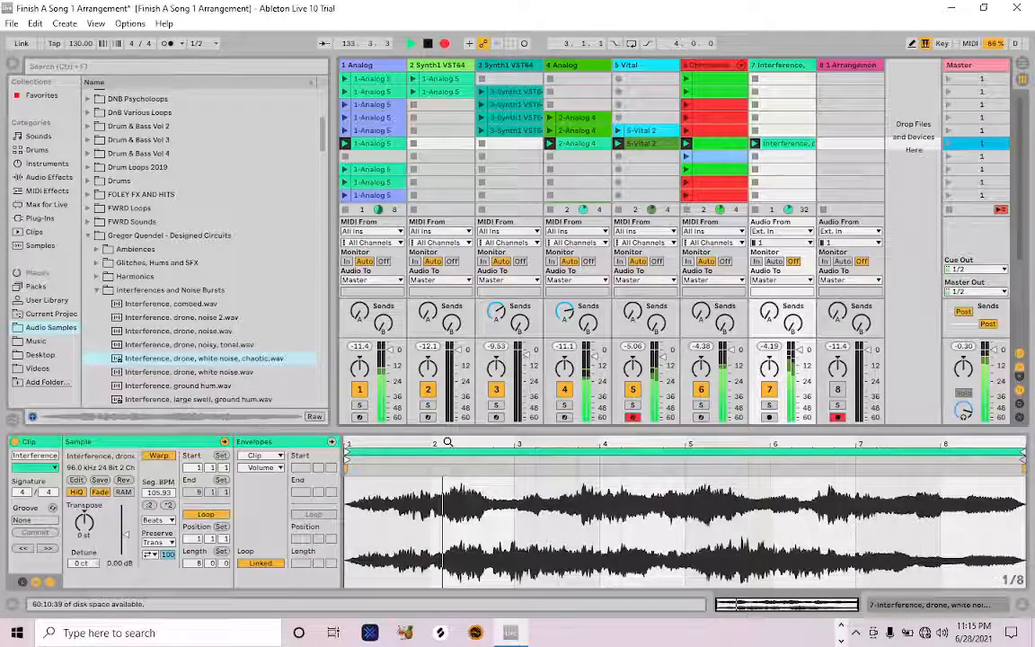
click(159, 519)
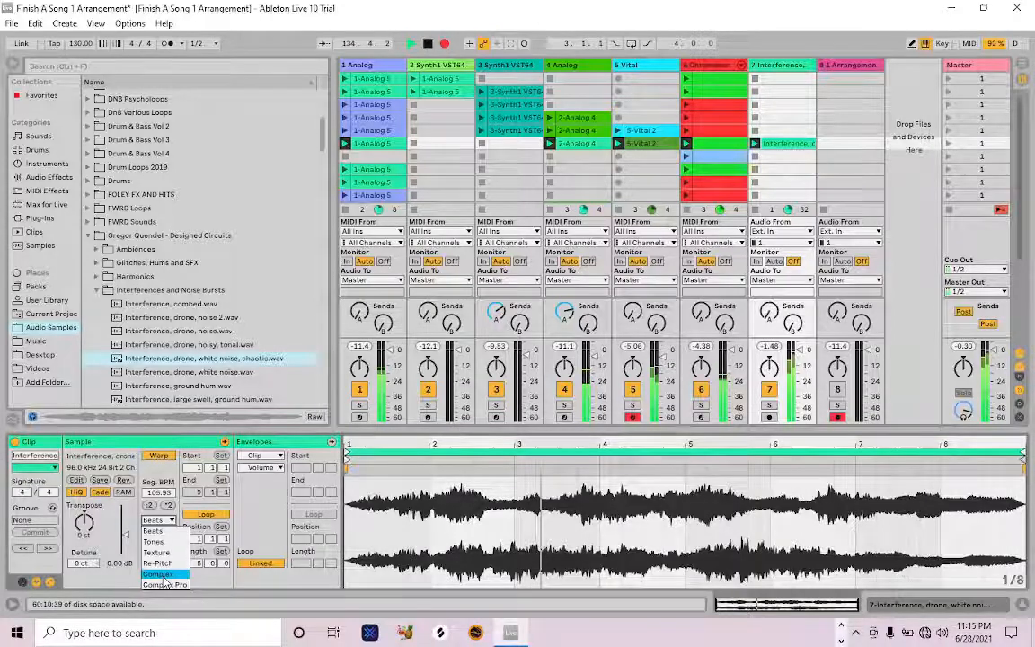
click(160, 575)
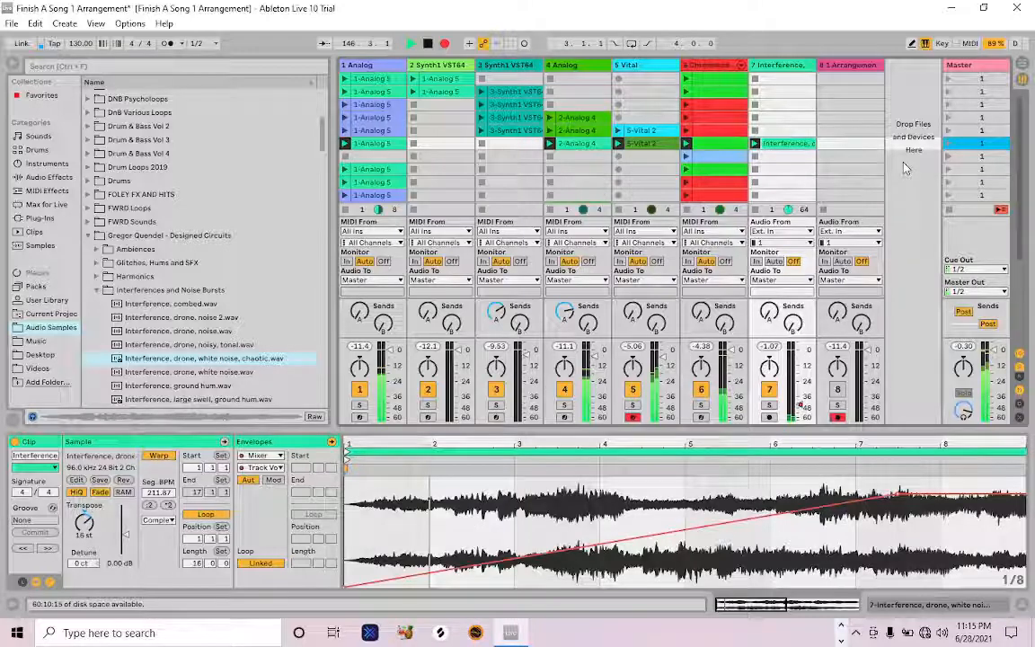
Launch the seventh scene and follow it with the eighth scene.
key(Down)
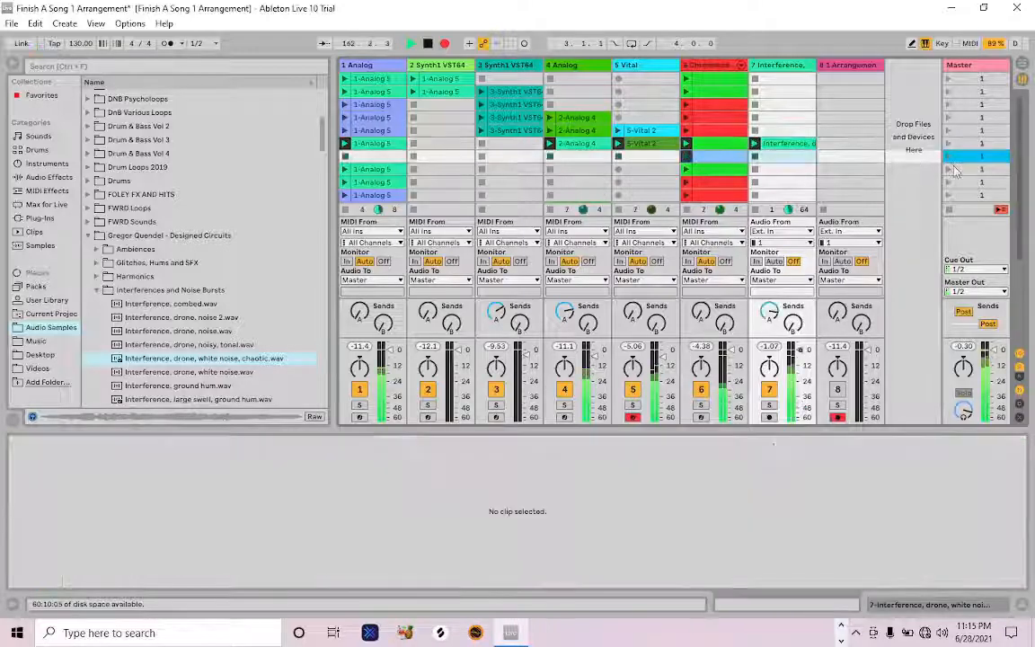
click(951, 170)
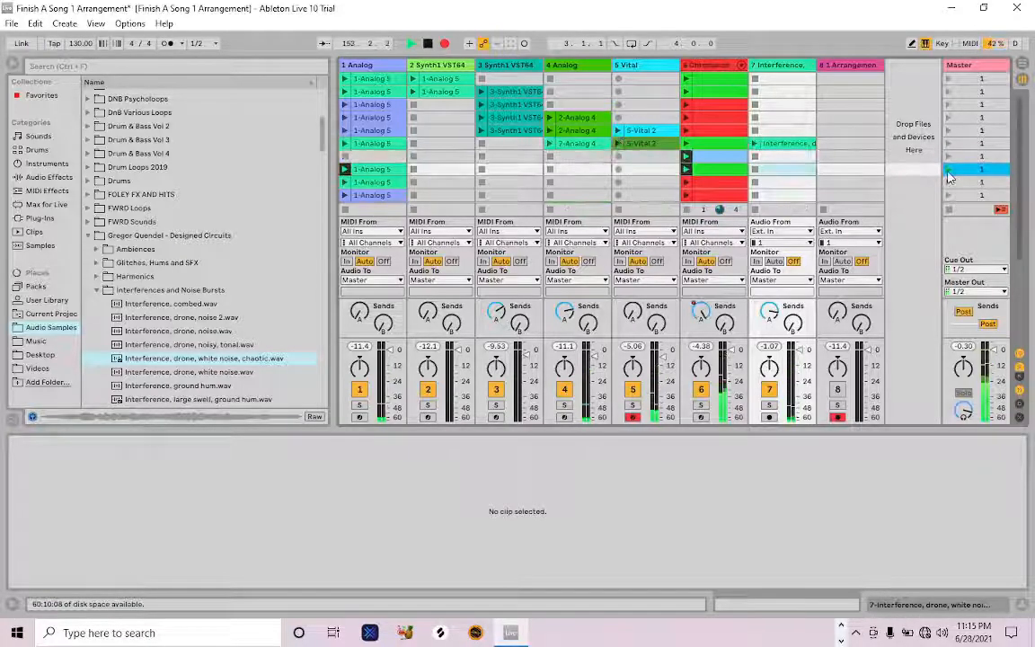